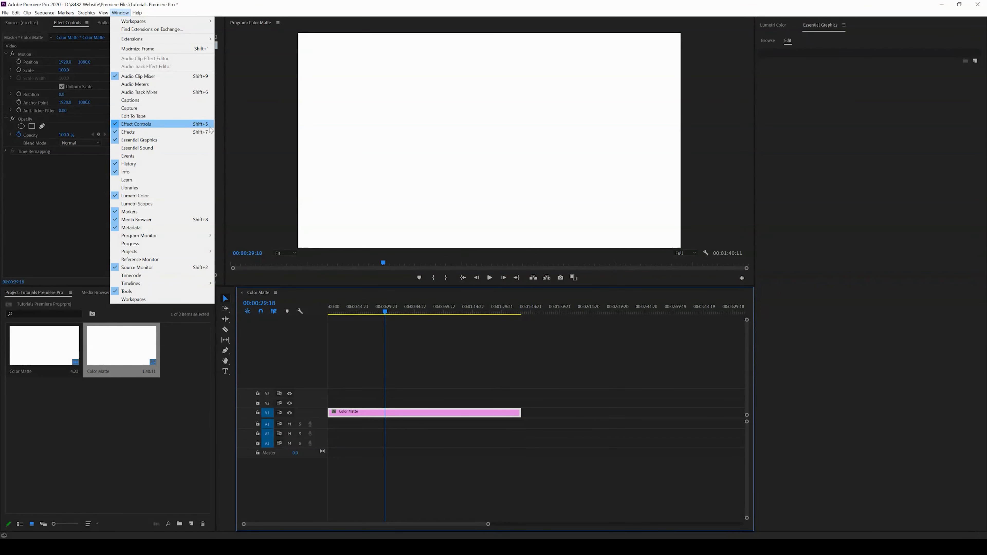
- Show the Effect Controls for the Color Matte clip and widen the property list beside its keyframe area
{"action": "left_click", "coordinate": [140, 188]}
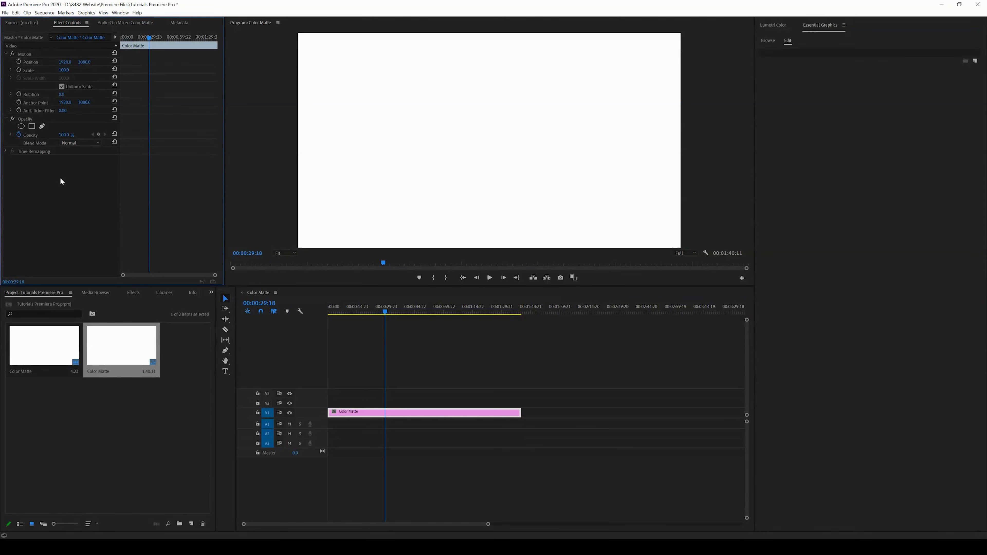
{"action": "mouse_move", "coordinate": [119, 173]}
{"action": "left_mouse_down"}
{"action": "mouse_move", "coordinate": [167, 172]}
{"action": "mouse_move", "coordinate": [132, 173]}
{"action": "left_mouse_up"}
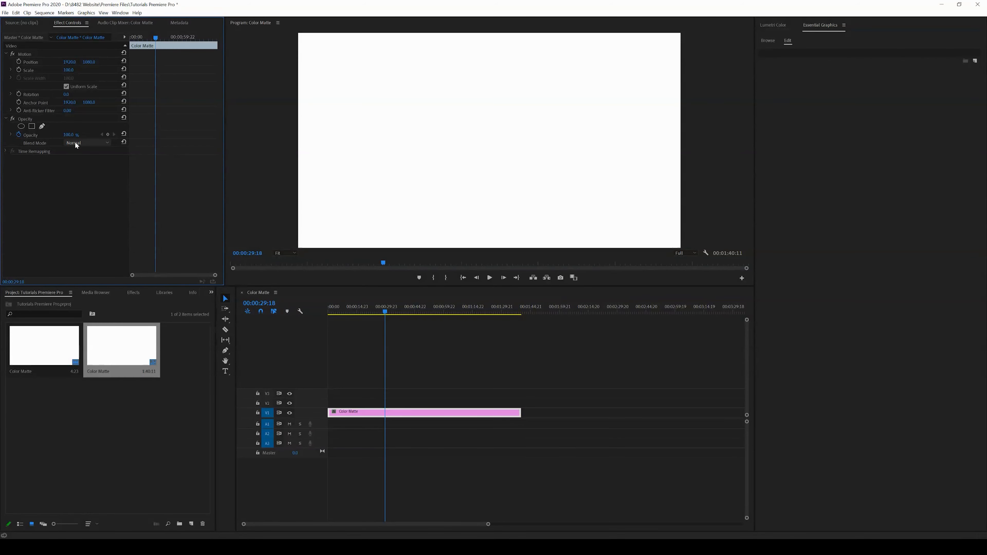
{"action": "left_click", "coordinate": [5, 152]}
{"action": "left_click", "coordinate": [6, 152]}
- Create a 3840 × 2160 red colour matte (C52525) and place it on track V2 over the white matte's full length
{"action": "left_click", "coordinate": [393, 378]}
{"action": "left_click", "coordinate": [179, 424]}
{"action": "left_click", "coordinate": [192, 524]}
{"action": "left_click", "coordinate": [209, 485]}
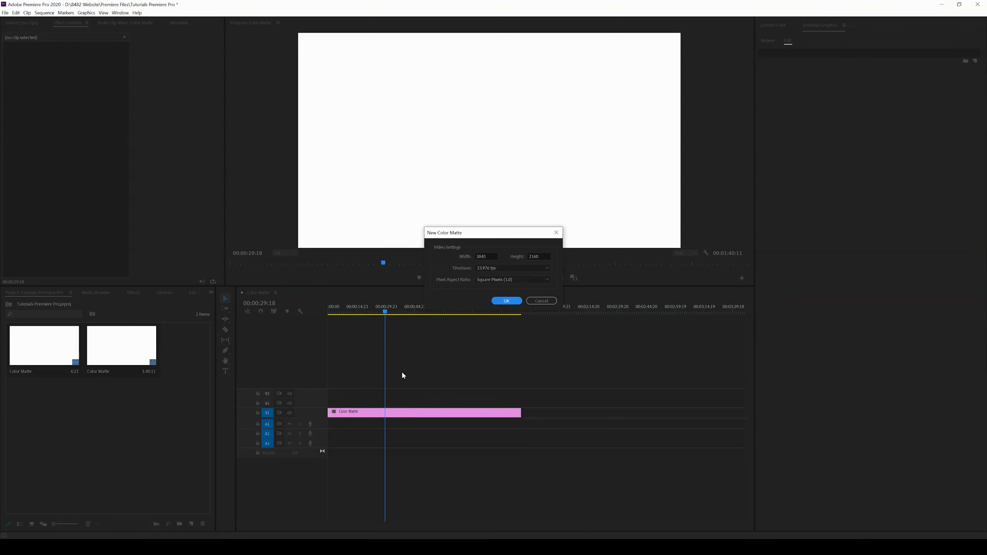
{"action": "left_click", "coordinate": [510, 301]}
{"action": "left_click", "coordinate": [525, 330]}
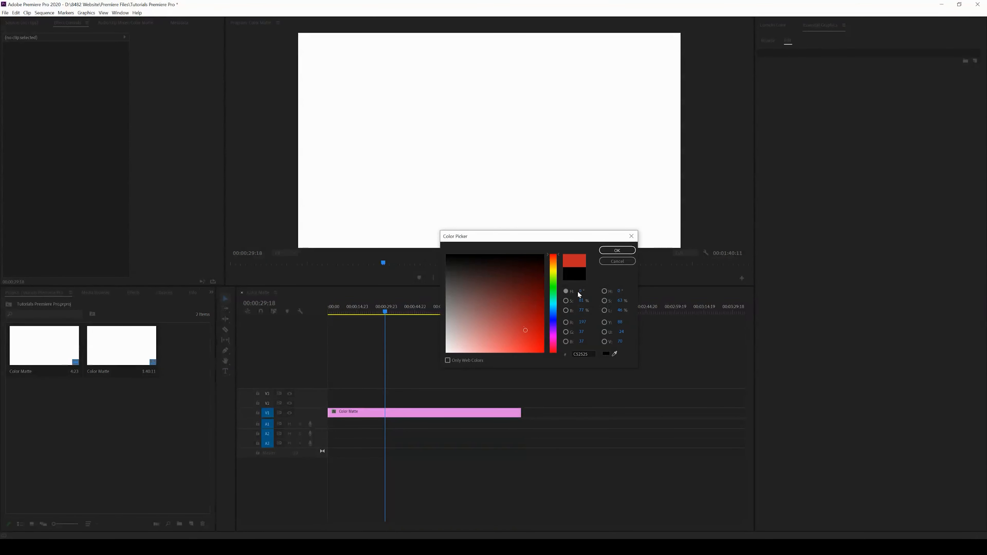
{"action": "left_click", "coordinate": [612, 251]}
{"action": "left_click", "coordinate": [476, 287]}
{"action": "left_click_drag", "start_coordinate": [174, 348], "coordinate": [521, 402]}
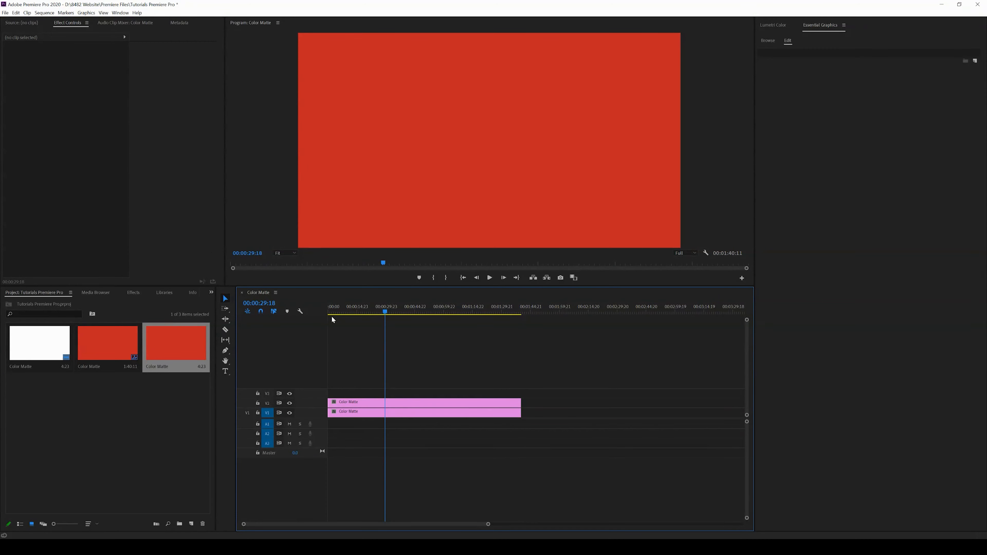
- Shift the red matte on V2 sideways to a horizontal Position of about 817 and raise it slightly
{"action": "left_click", "coordinate": [375, 403]}
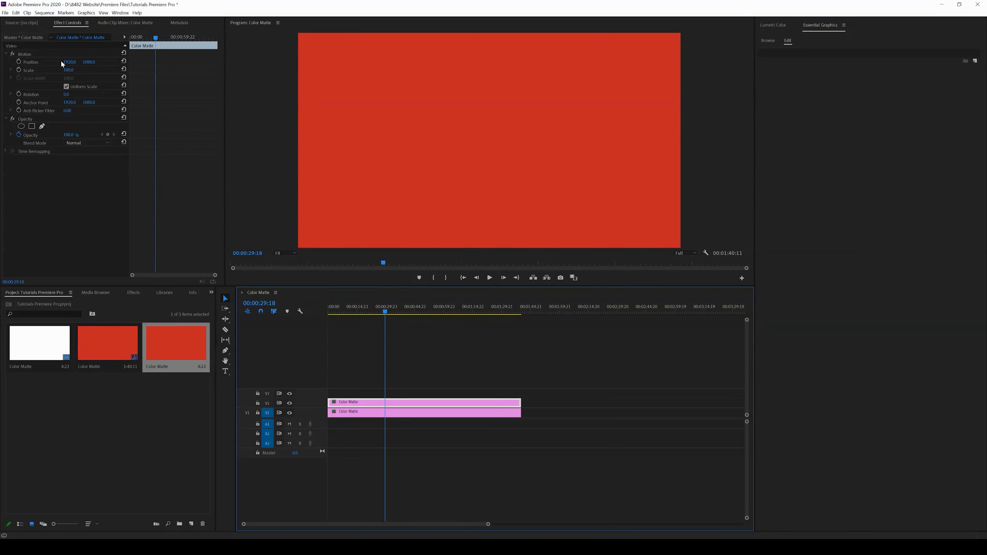
{"action": "left_click_drag", "start_coordinate": [72, 64], "coordinate": [46, 61]}
{"action": "left_click", "coordinate": [372, 312]}
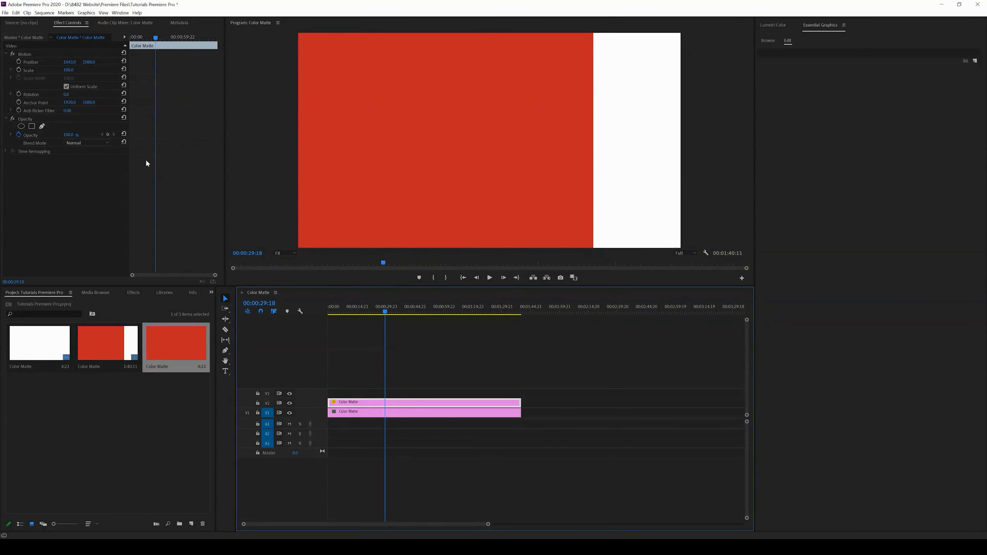
{"action": "mouse_move", "coordinate": [69, 62]}
{"action": "left_mouse_down"}
{"action": "mouse_move", "coordinate": [83, 63]}
{"action": "mouse_move", "coordinate": [72, 62]}
{"action": "left_mouse_up"}
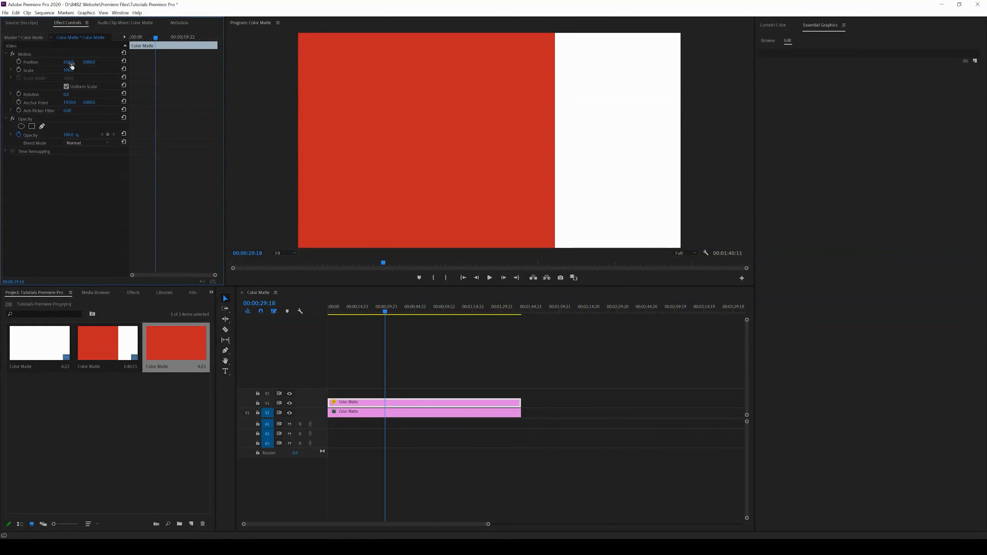
{"action": "left_click_drag", "start_coordinate": [72, 62], "coordinate": [91, 67]}
- Set the red matte's vertical Position to 540, and reset its Position to the default
{"action": "left_click", "coordinate": [91, 61]}
{"action": "type", "text": "54"}
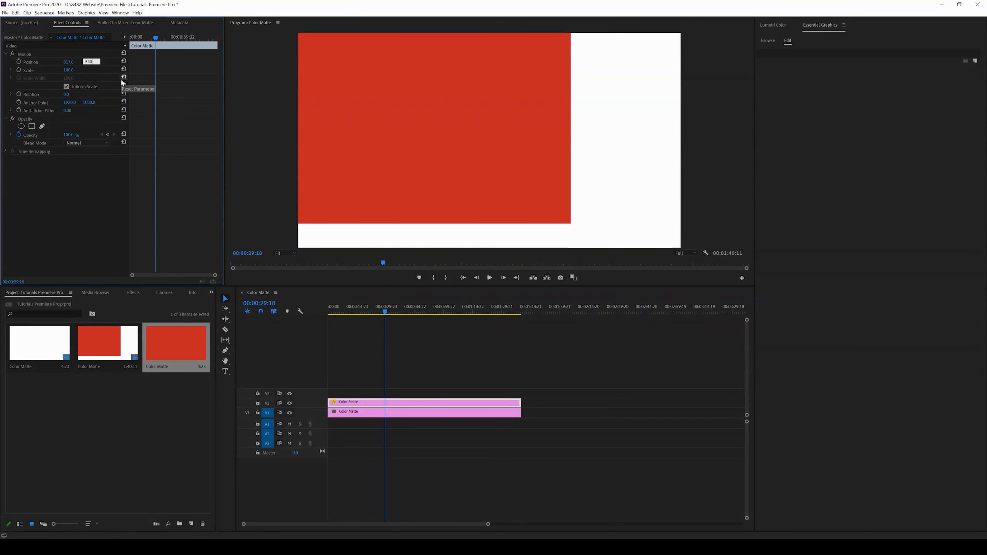
{"action": "type", "text": "0"}
{"action": "key", "text": "Return"}
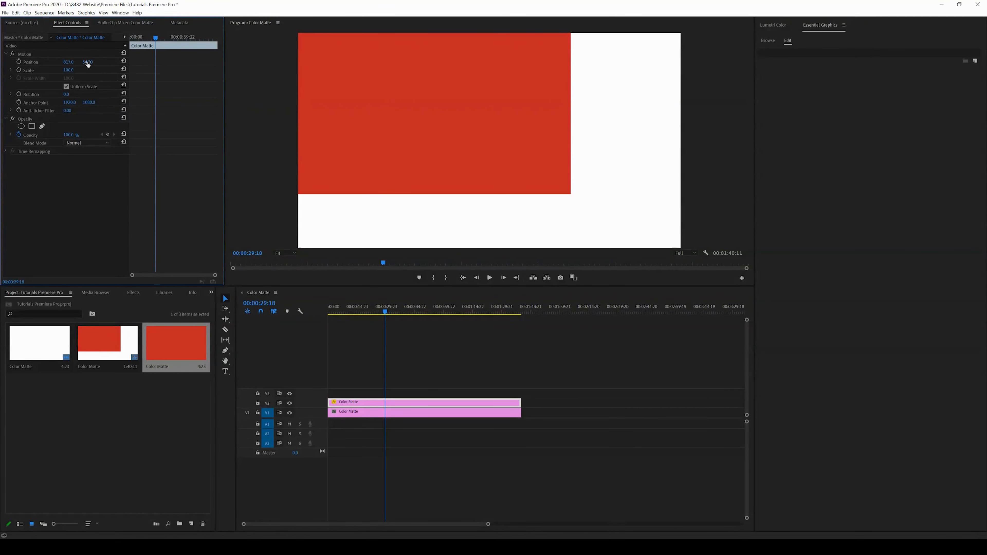
{"action": "left_click", "coordinate": [125, 61]}
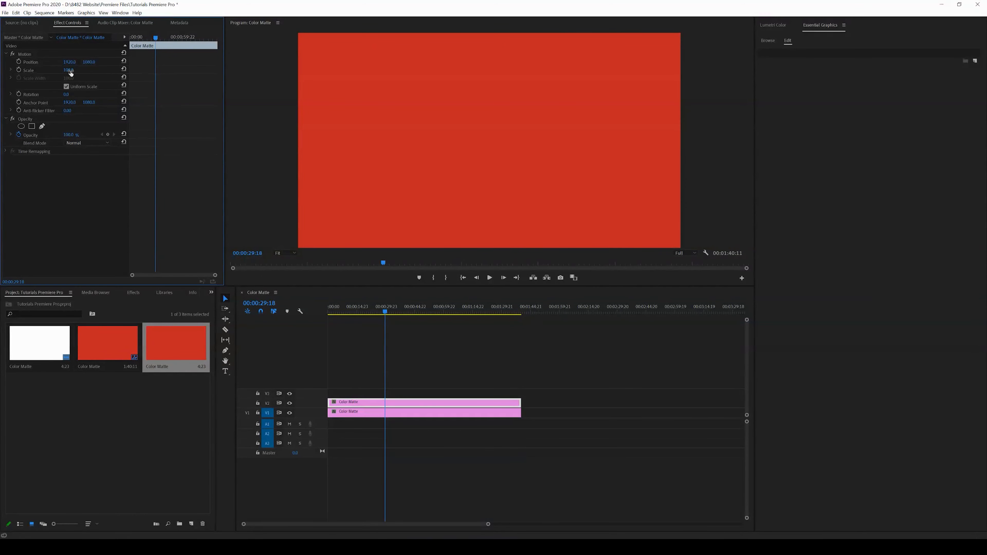
- Set the red matte's vertical Position to 2880, and reset its Position to the default
{"action": "left_click", "coordinate": [92, 63]}
{"action": "type", "text": "2880"}
{"action": "key", "text": "Return"}
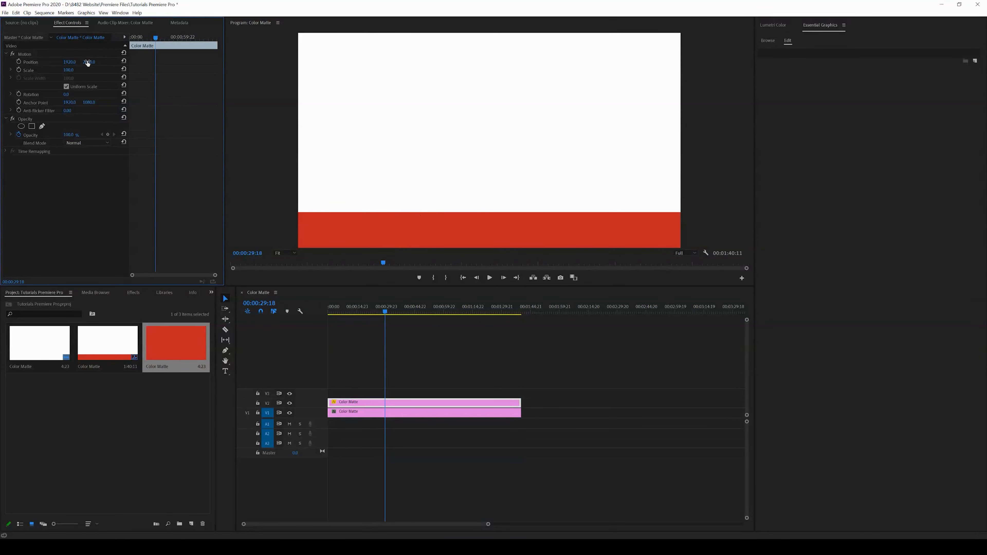
{"action": "left_click", "coordinate": [124, 62]}
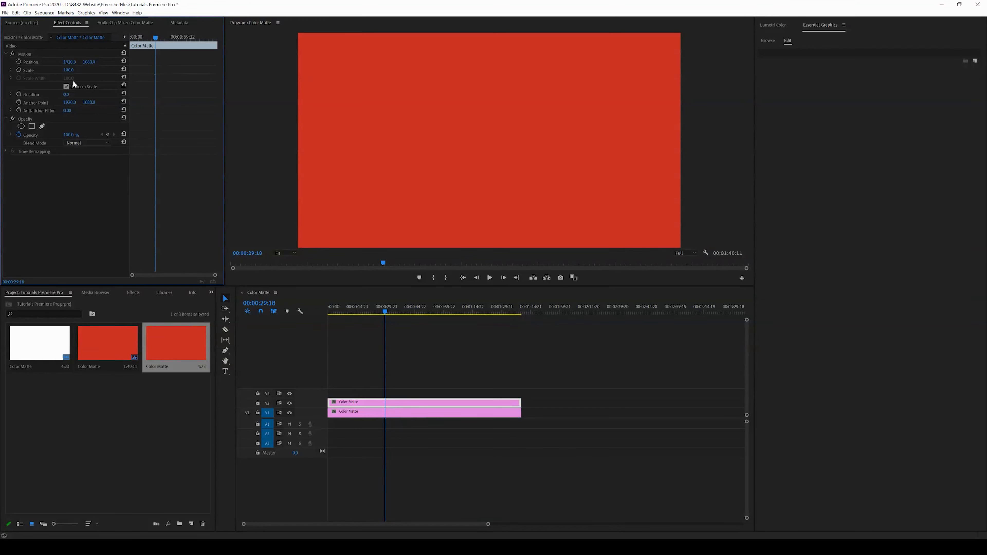
- Scale the red matte to 50, and reset its Scale to the default
{"action": "left_click", "coordinate": [73, 69]}
{"action": "type", "text": "50"}
{"action": "key", "text": "Return"}
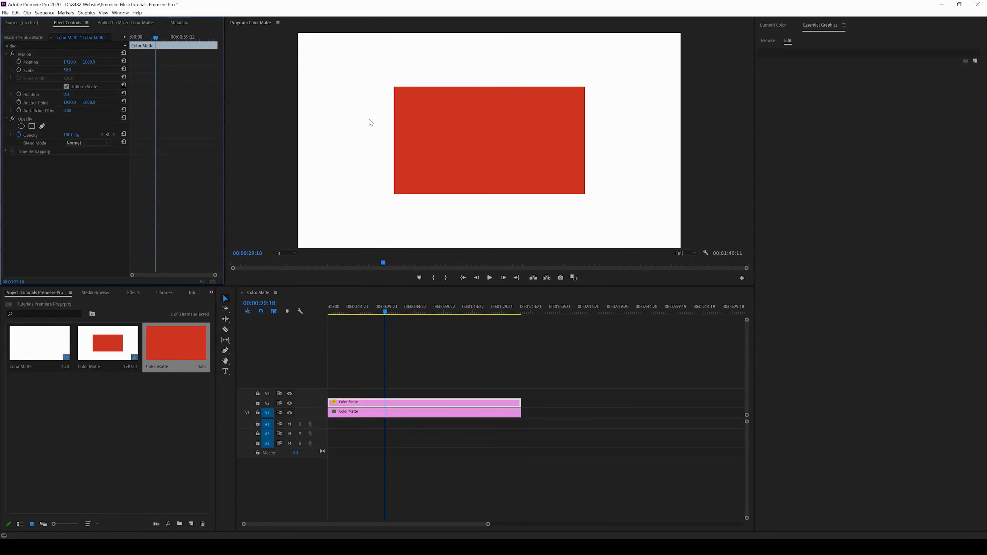
{"action": "left_click", "coordinate": [124, 69]}
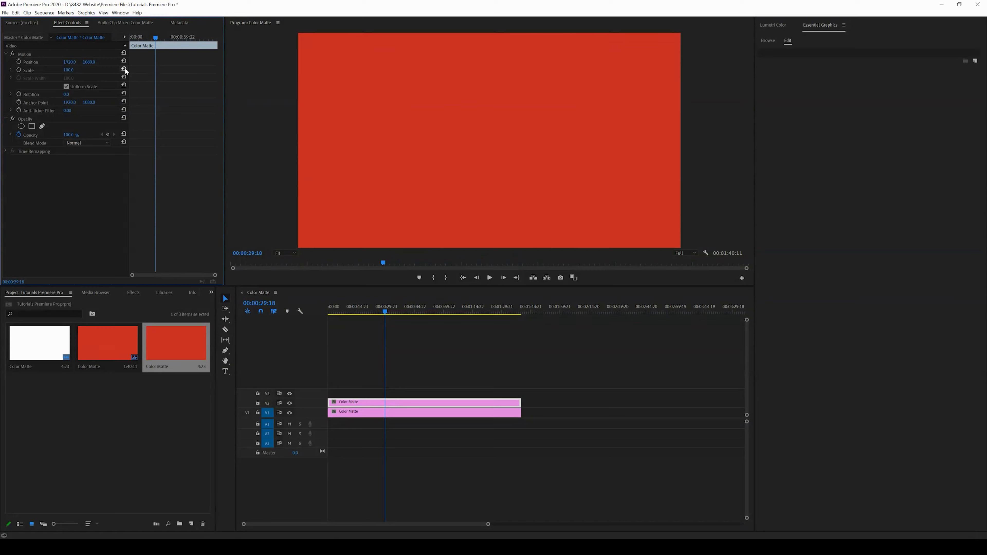
- Set the red matte's Scale to 50 and shift its horizontal Position to about 1352
{"action": "left_click", "coordinate": [72, 70]}
{"action": "type", "text": "50"}
{"action": "key", "text": "Return"}
{"action": "left_click_drag", "start_coordinate": [70, 62], "coordinate": [129, 61]}
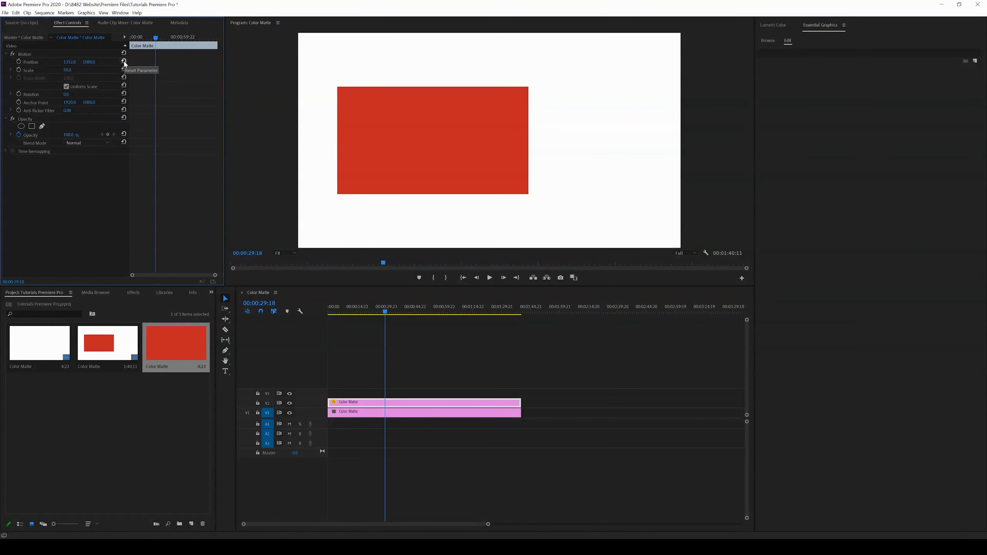
- Keyframe the red matte's Position and Scale at 00:00:29:18, and at 00:00:58:13 with Scale 75 and horizontal Position about 2251
{"action": "left_click", "coordinate": [19, 62]}
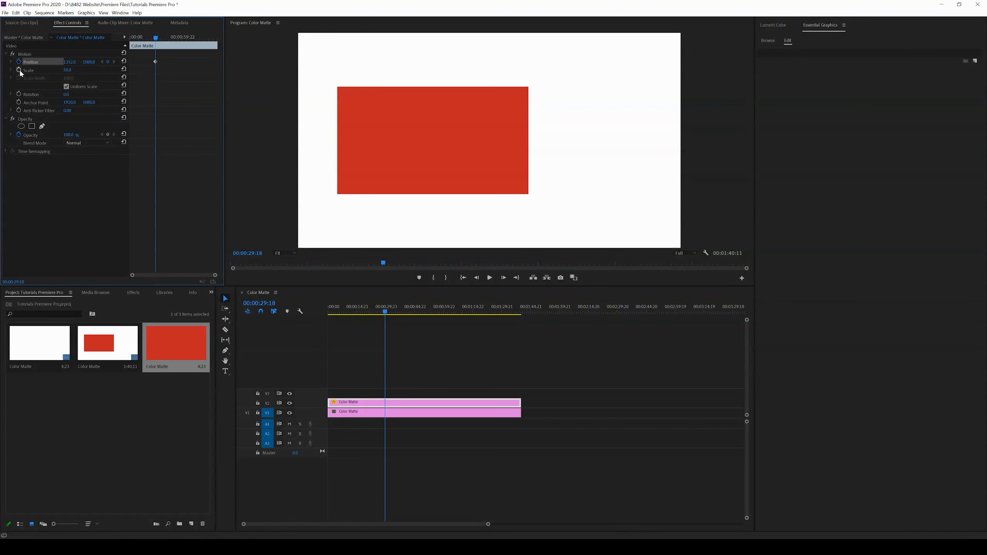
{"action": "left_click", "coordinate": [19, 69]}
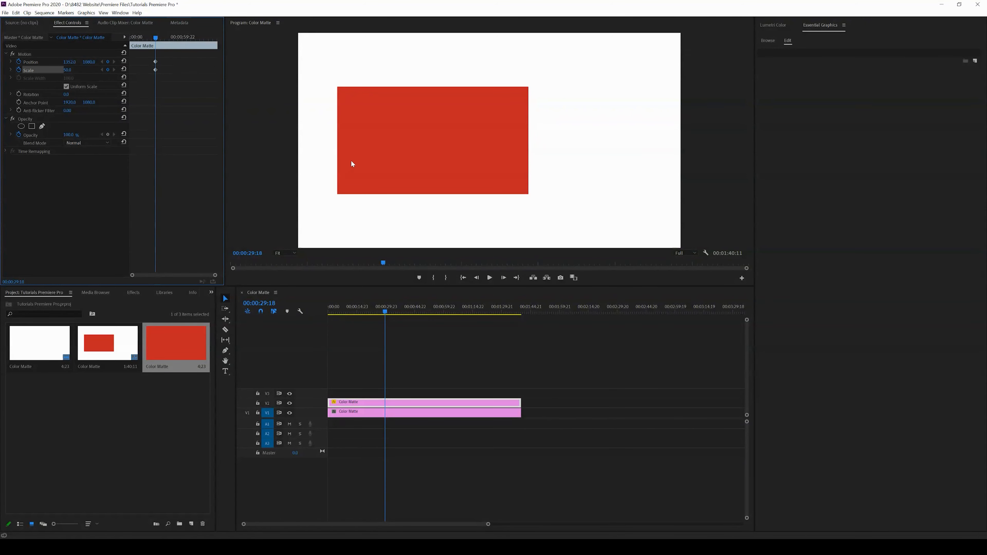
{"action": "left_click", "coordinate": [442, 311]}
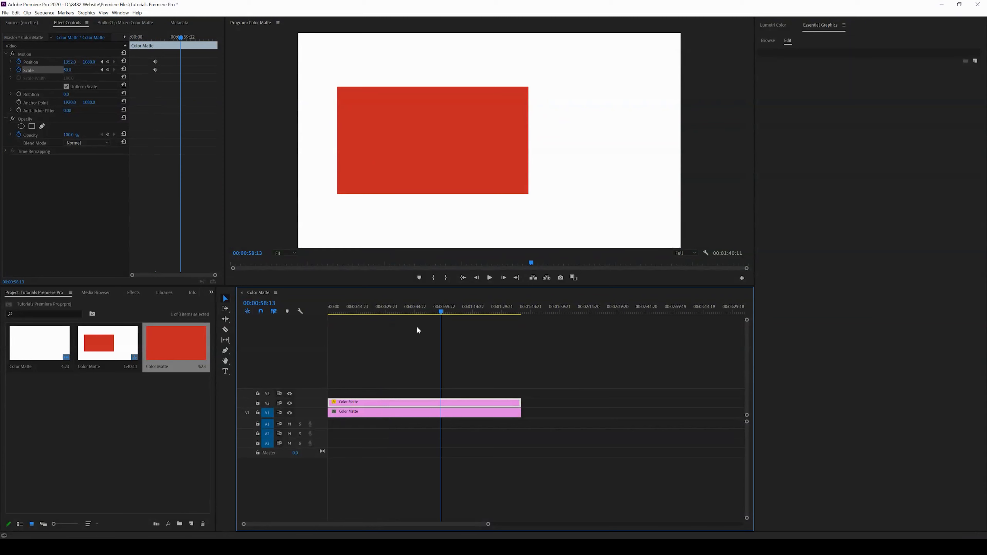
{"action": "left_click", "coordinate": [67, 70]}
{"action": "type", "text": "75"}
{"action": "key", "text": "Return"}
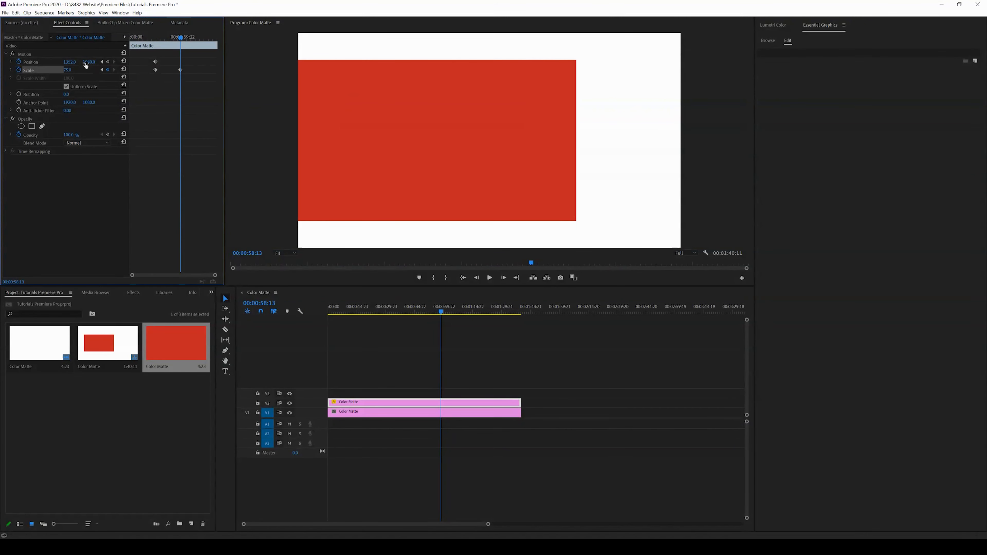
{"action": "left_click_drag", "start_coordinate": [72, 62], "coordinate": [429, 79]}
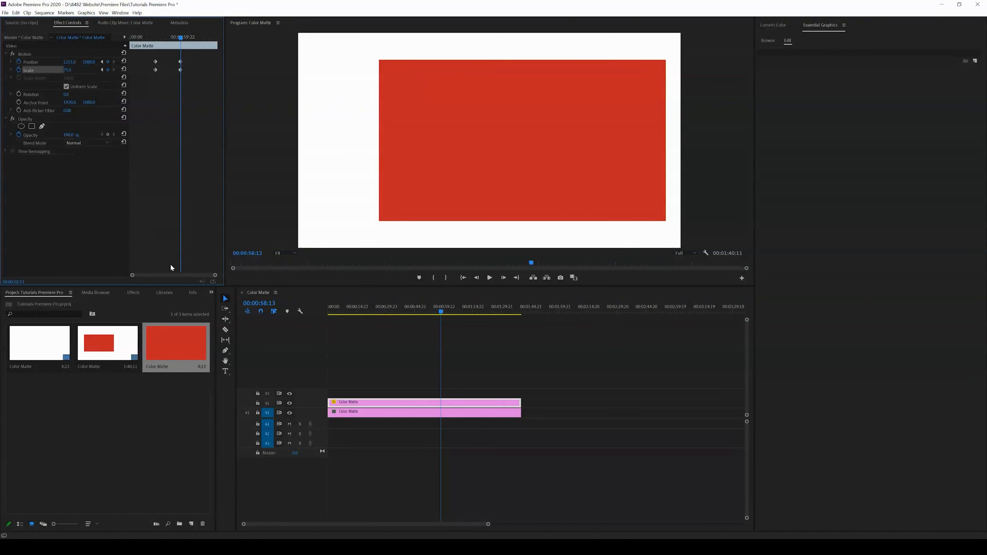
- Play the Position and Scale animation from near its first keyframes
{"action": "left_click_drag", "start_coordinate": [159, 38], "coordinate": [156, 38]}
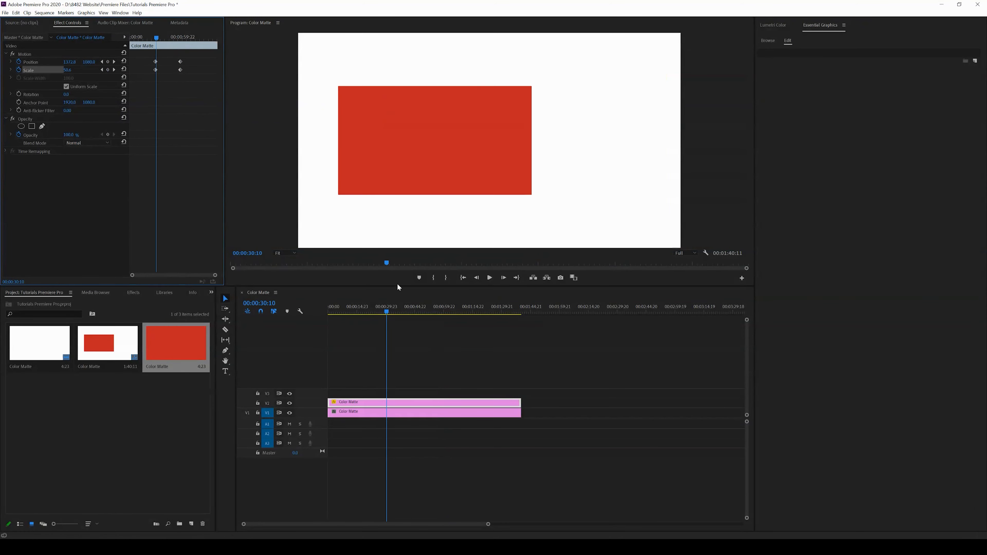
{"action": "left_click", "coordinate": [489, 278]}
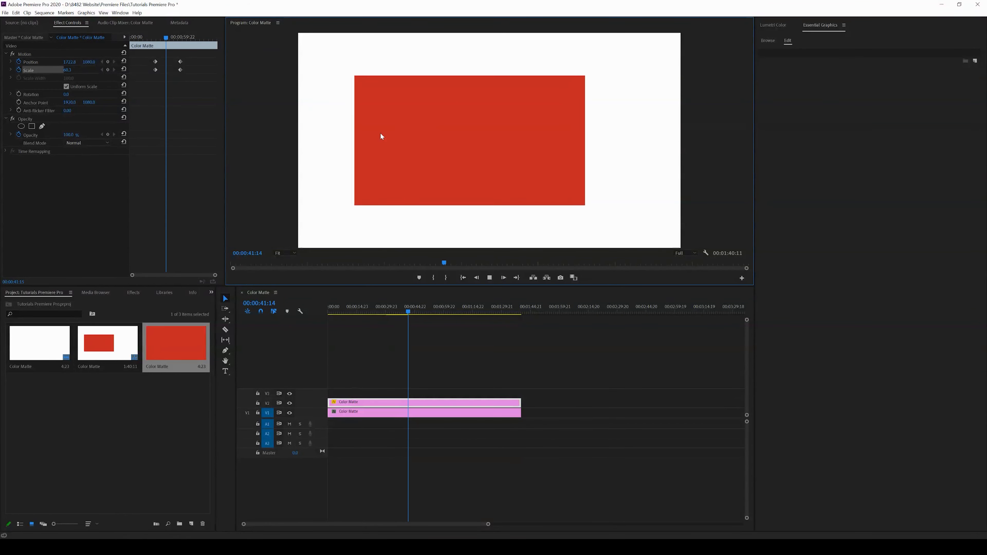
{"action": "key", "text": "space"}
- Delete the Position and Scale keyframes, turn off their animation, and reset both properties to their defaults
{"action": "left_click_drag", "start_coordinate": [195, 92], "coordinate": [114, 41]}
{"action": "key", "text": "Delete"}
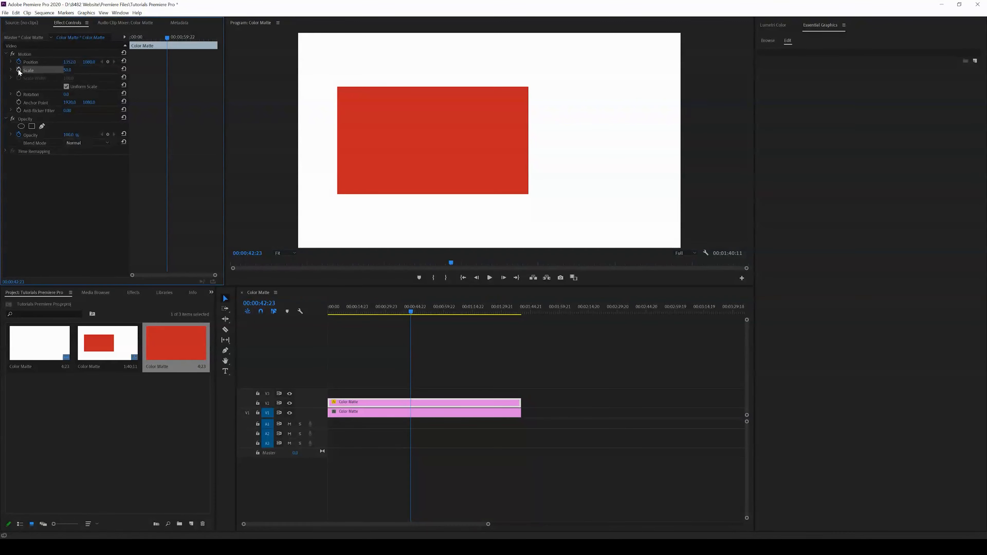
{"action": "left_click", "coordinate": [18, 61]}
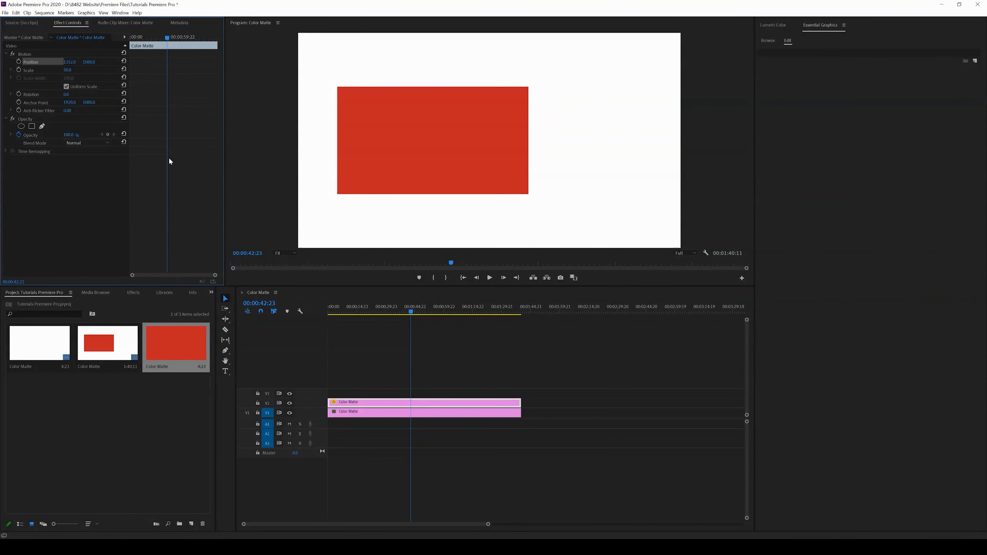
{"action": "left_click", "coordinate": [123, 69]}
{"action": "left_click", "coordinate": [123, 61]}
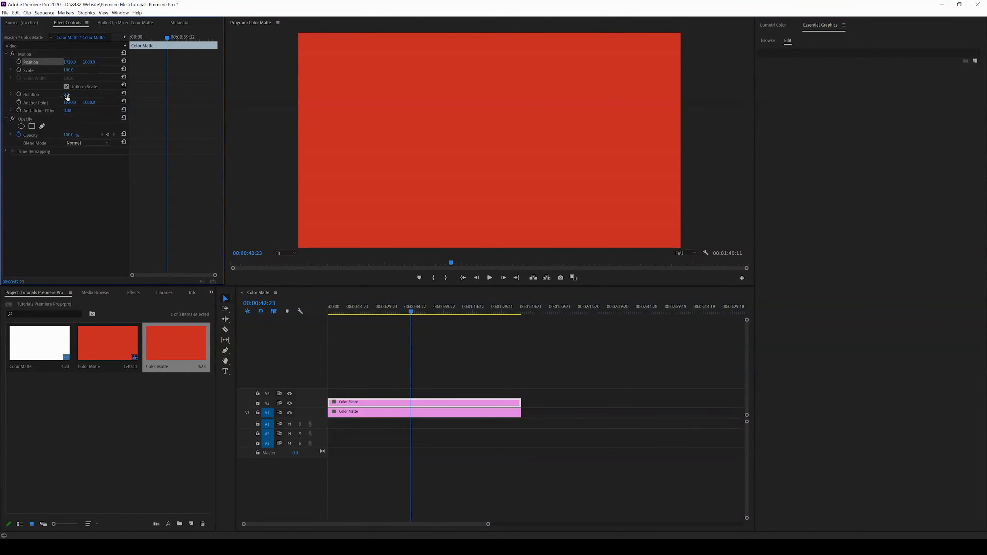
- Animate the red matte's Rotation from about -1x-55° at 00:00:42:23 to a different angle at 00:00:51:04
{"action": "left_click_drag", "start_coordinate": [66, 96], "coordinate": [133, 98]}
{"action": "left_click_drag", "start_coordinate": [154, 99], "coordinate": [42, 102]}
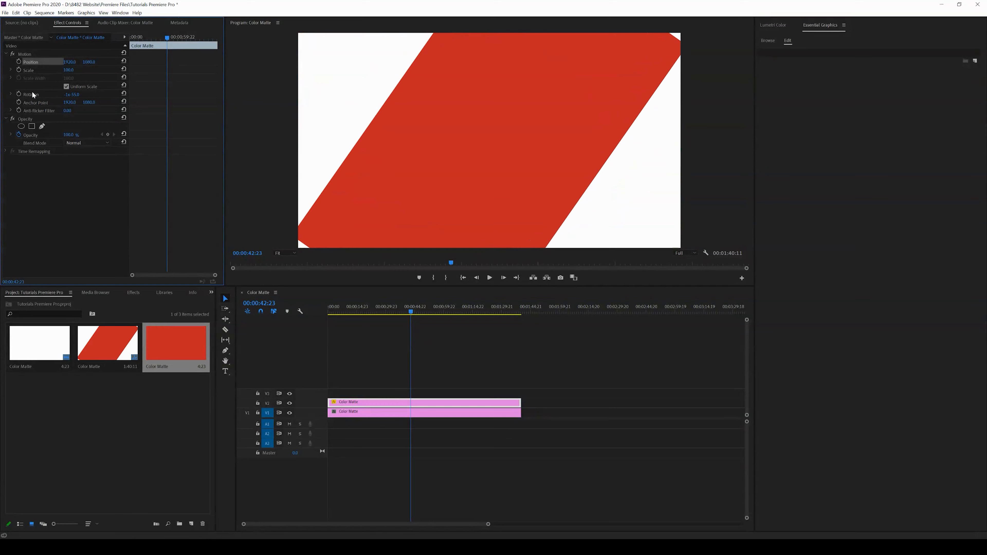
{"action": "left_click", "coordinate": [18, 94]}
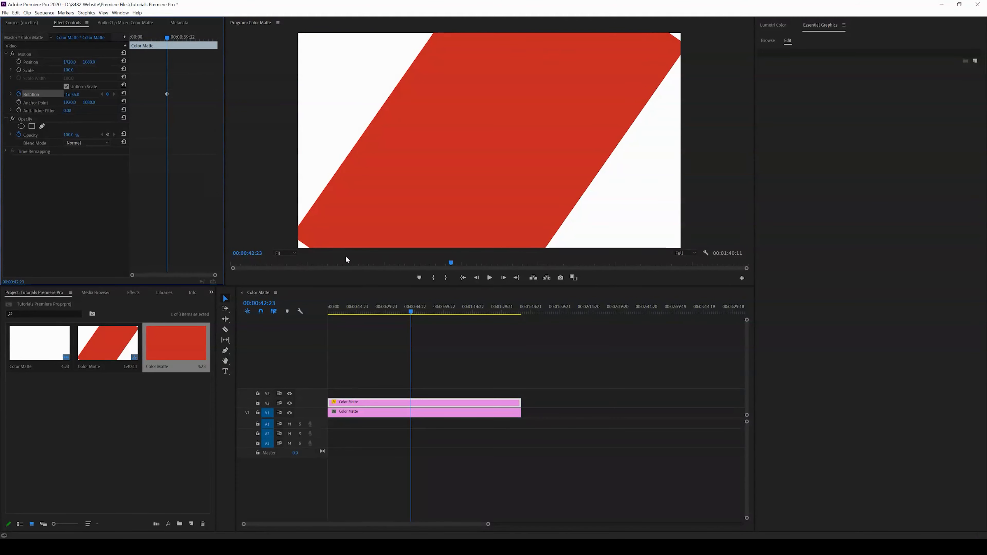
{"action": "left_click_drag", "start_coordinate": [412, 311], "coordinate": [423, 314]}
{"action": "left_click_drag", "start_coordinate": [71, 94], "coordinate": [104, 131]}
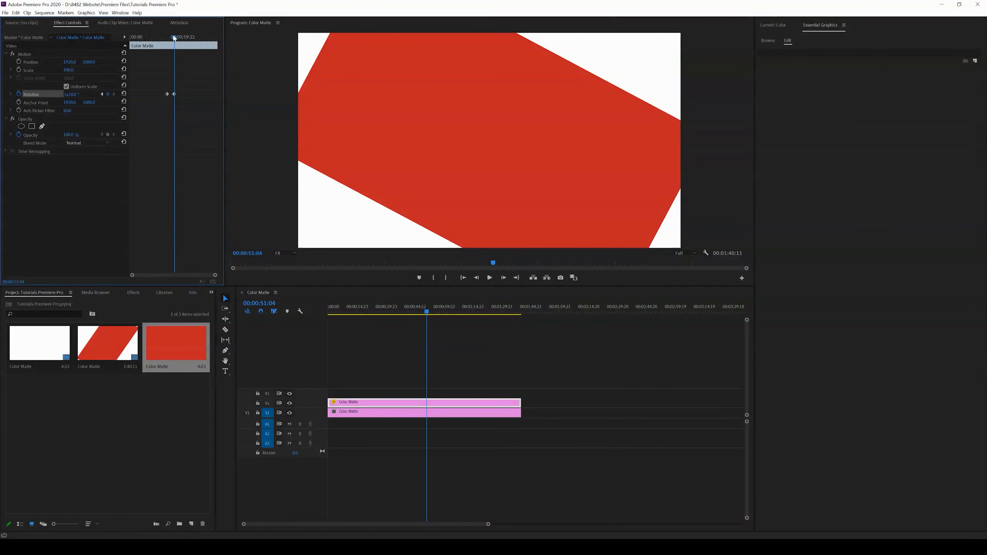
- Play the red matte's Rotation animation from just before its first keyframe
{"action": "left_click_drag", "start_coordinate": [174, 37], "coordinate": [165, 37]}
{"action": "left_click", "coordinate": [490, 278]}
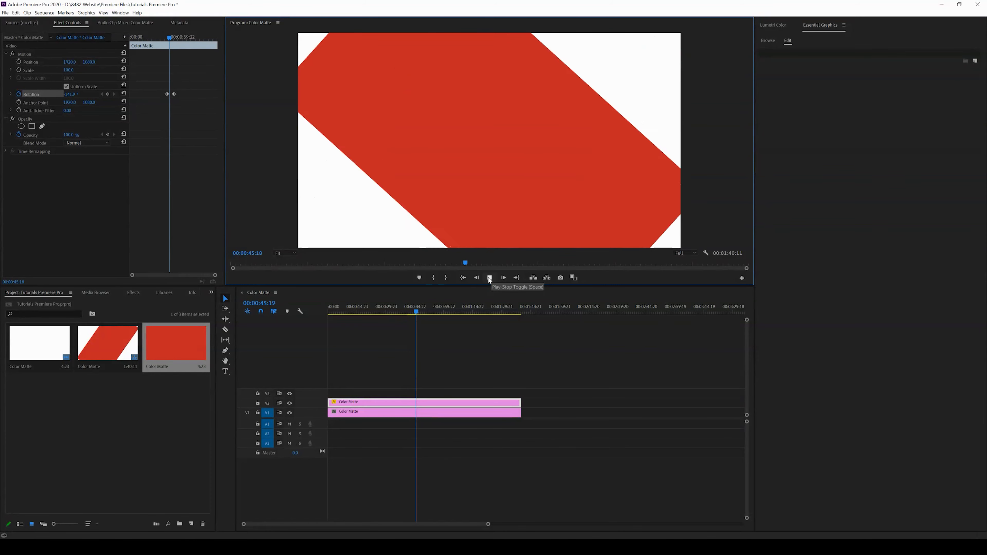
{"action": "key", "text": "space"}
- Delete the red matte's Rotation keyframes, turn off its animation, and reset Rotation to the default
{"action": "left_click_drag", "start_coordinate": [188, 109], "coordinate": [152, 87]}
{"action": "key", "text": "Delete"}
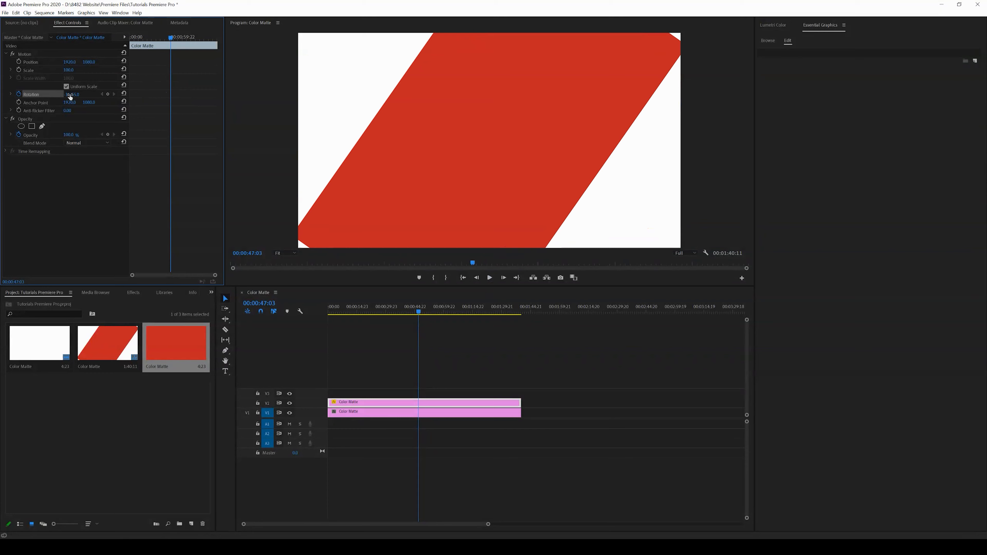
{"action": "left_click", "coordinate": [18, 94]}
{"action": "left_click", "coordinate": [124, 94]}
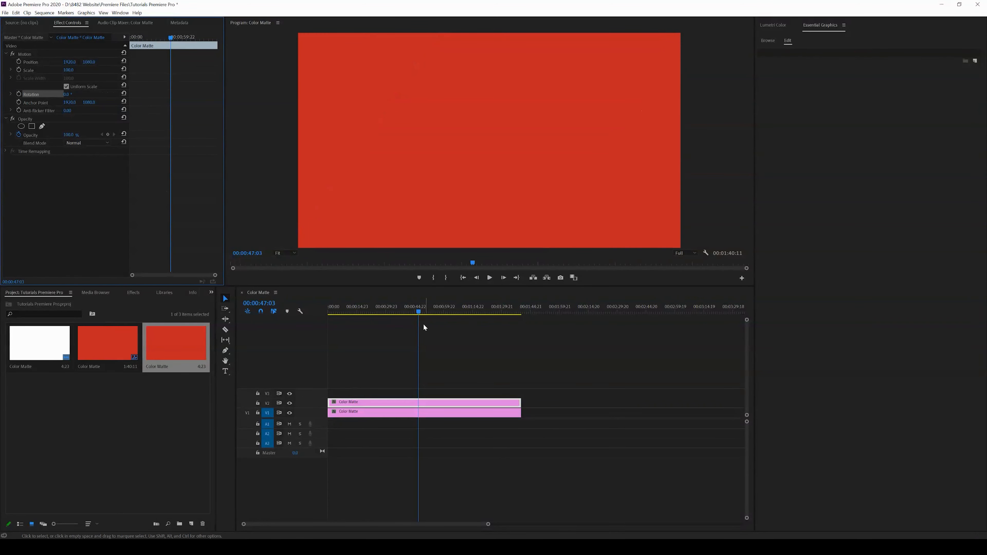
- Turn off Opacity keyframing for the red matte and lower its Opacity to 0% with the playhead at the sequence start
{"action": "left_click", "coordinate": [19, 135]}
{"action": "left_click", "coordinate": [289, 298]}
{"action": "key", "text": "Home"}
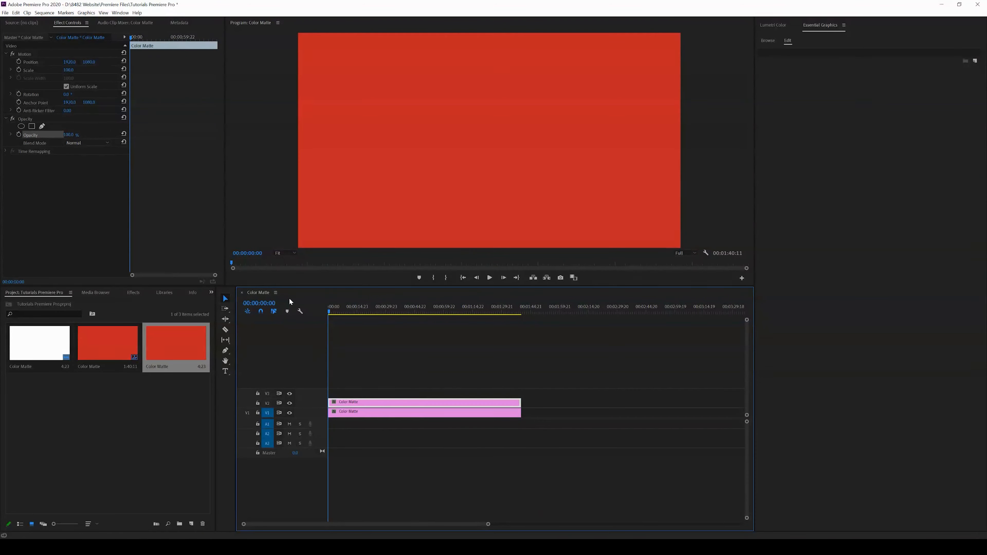
{"action": "left_click_drag", "start_coordinate": [69, 134], "coordinate": [8, 135]}
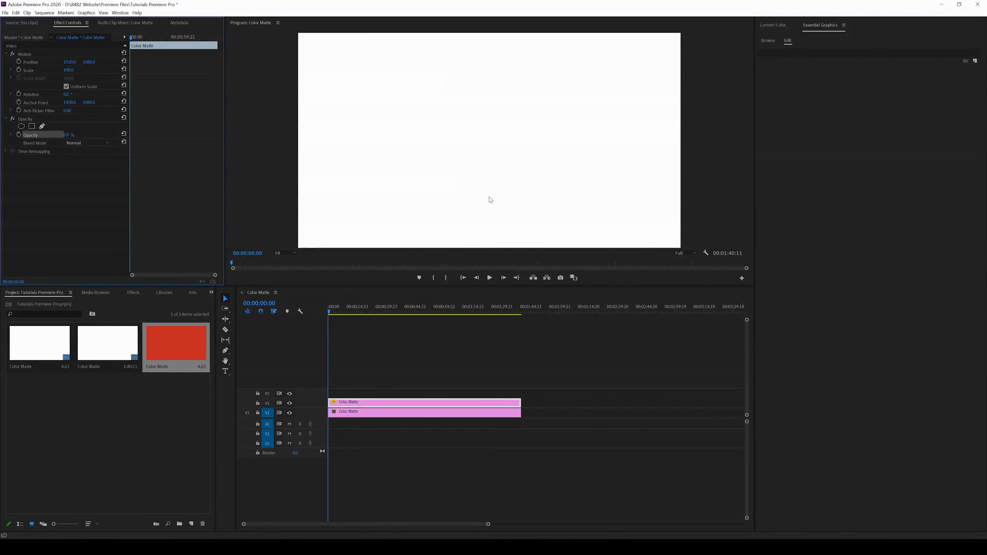
- Lower the Opacity of the white matte on V1 to 0% at the sequence start
{"action": "left_click", "coordinate": [344, 415]}
{"action": "left_click_drag", "start_coordinate": [78, 135], "coordinate": [231, 176]}
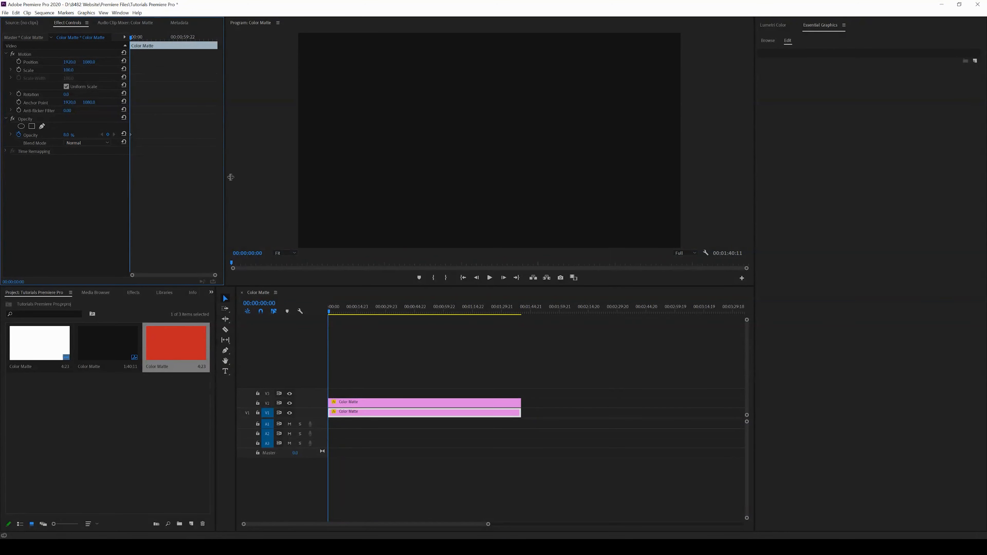
- Set the Opacity of the white matte on V1 back to 100% at the sequence start
{"action": "left_click_drag", "start_coordinate": [67, 135], "coordinate": [12, 133]}
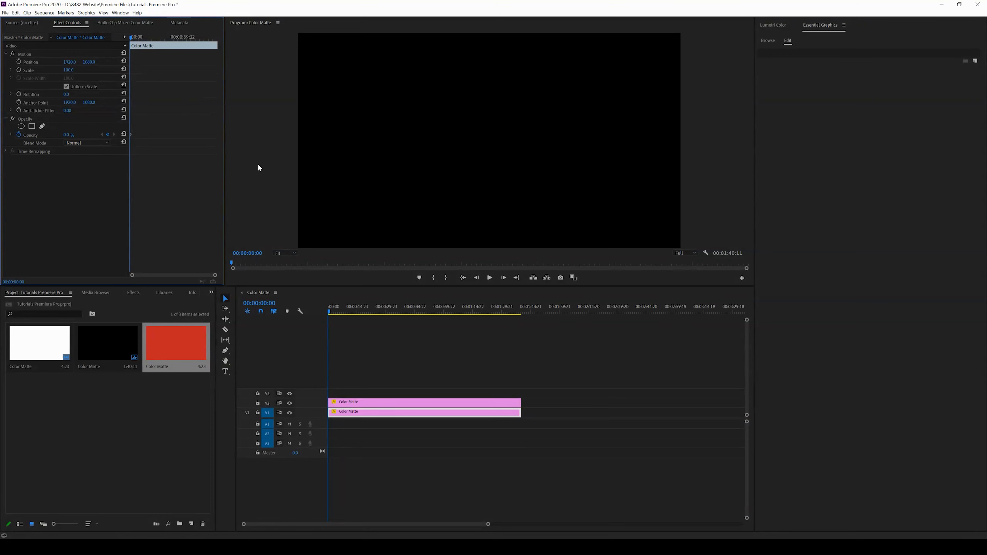
{"action": "left_click", "coordinate": [68, 135]}
{"action": "type", "text": "100"}
{"action": "key", "text": "Return"}
- Lower the red matte on V2 to 0% Opacity and turn on Opacity keyframing at the sequence start
{"action": "left_click", "coordinate": [372, 403]}
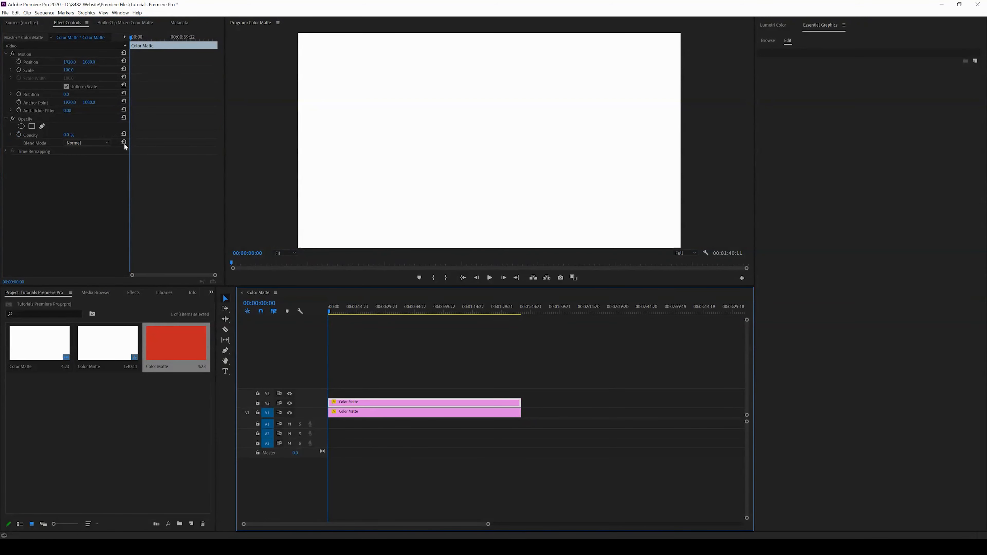
{"action": "left_click_drag", "start_coordinate": [69, 136], "coordinate": [48, 137]}
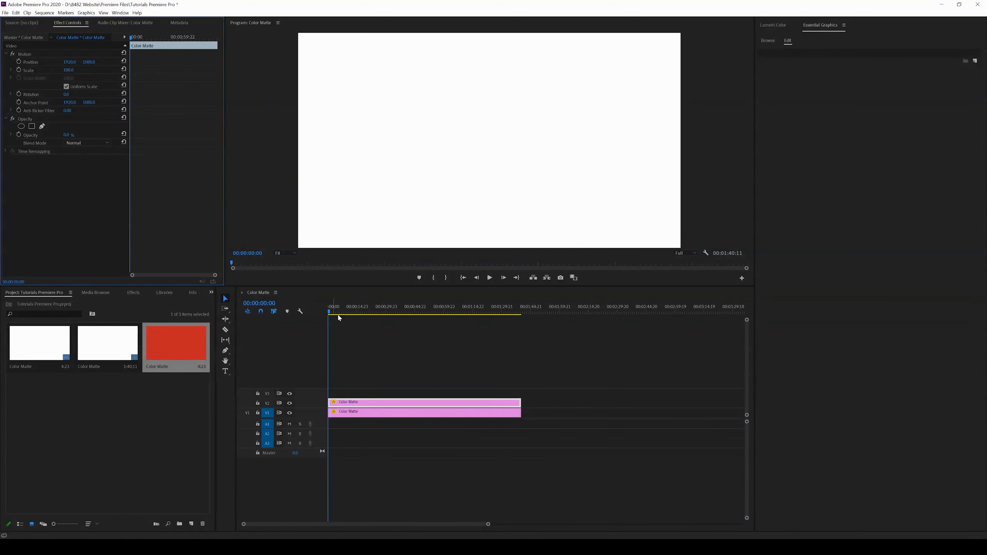
{"action": "left_click_drag", "start_coordinate": [489, 525], "coordinate": [453, 524]}
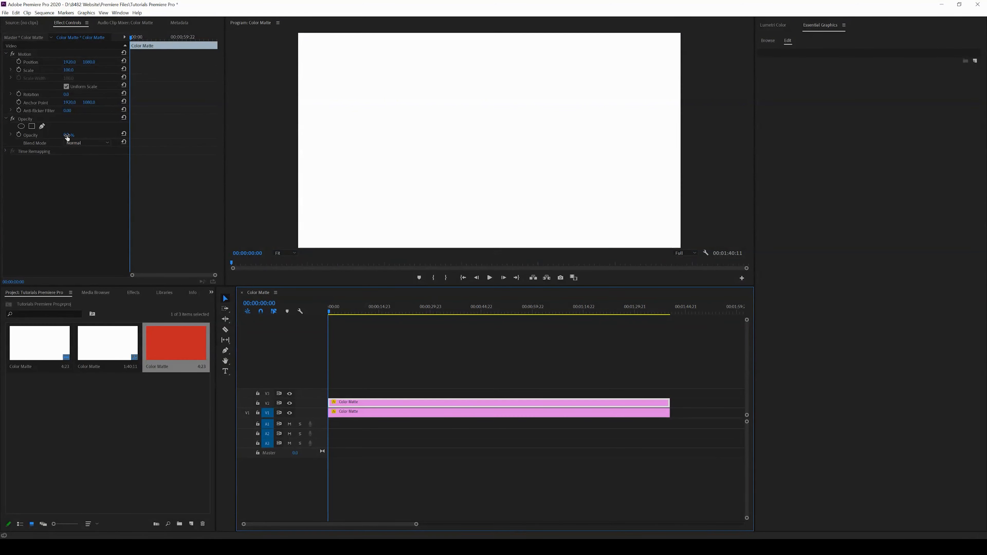
{"action": "mouse_move", "coordinate": [67, 135]}
{"action": "left_mouse_down"}
{"action": "mouse_move", "coordinate": [114, 134]}
{"action": "mouse_move", "coordinate": [54, 136]}
{"action": "left_mouse_up"}
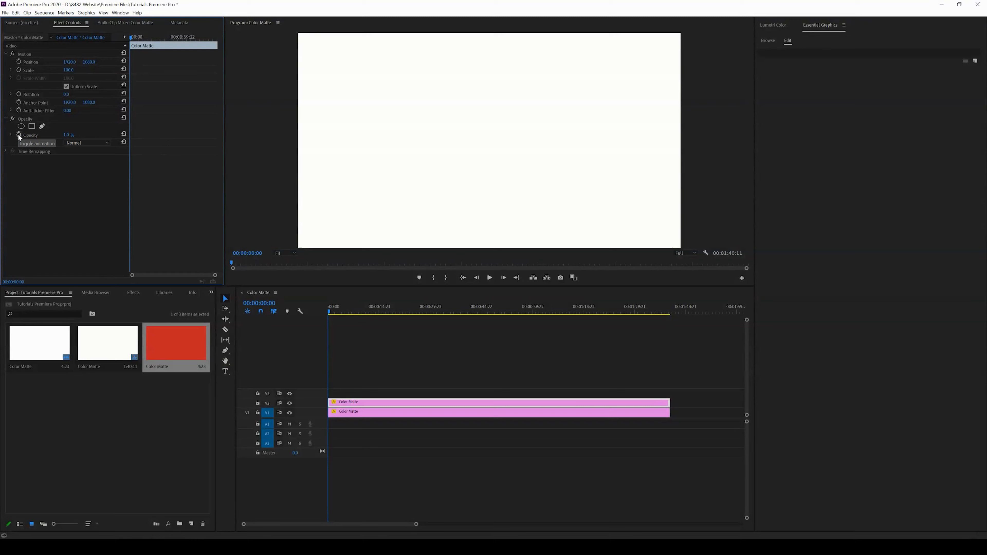
{"action": "left_click", "coordinate": [329, 314]}
{"action": "left_click_drag", "start_coordinate": [71, 138], "coordinate": [48, 138]}
{"action": "left_click", "coordinate": [19, 135]}
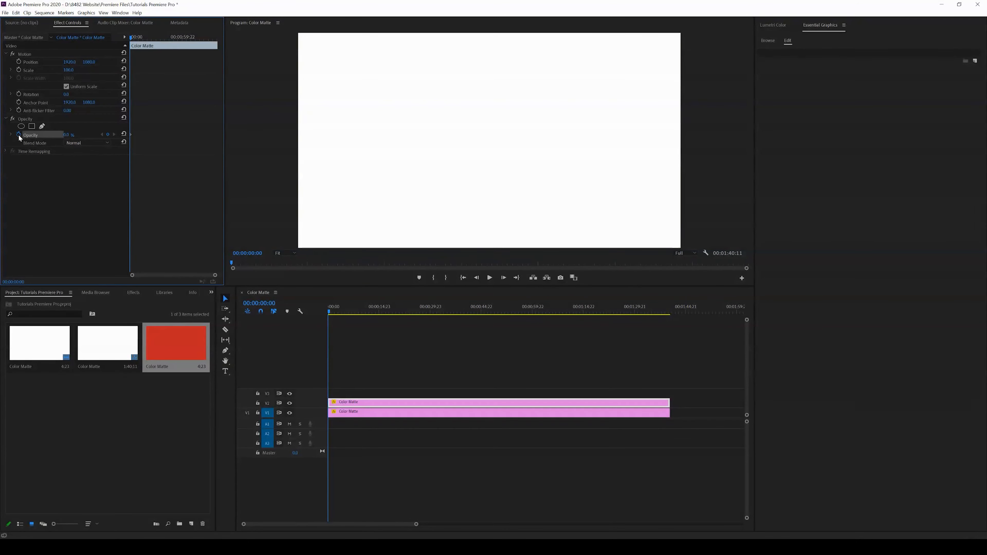
- Add a 100% Opacity keyframe to the red matte at 00:00:09:09
{"action": "left_click_drag", "start_coordinate": [330, 314], "coordinate": [360, 315]}
{"action": "left_click", "coordinate": [67, 135]}
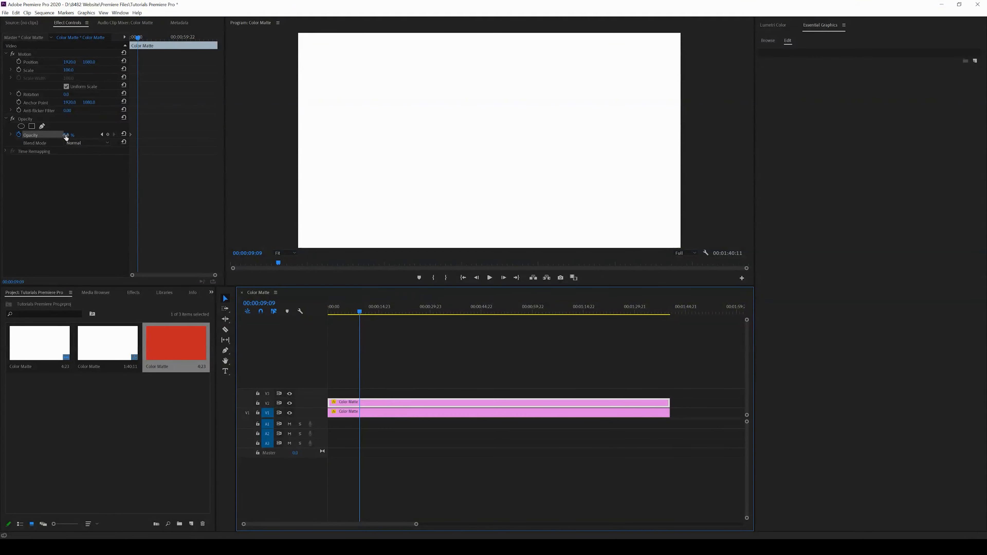
{"action": "type", "text": "100"}
{"action": "key", "text": "Return"}
- Play the red matte's Opacity fade-in from the sequence start, stopping around 8 seconds
{"action": "left_click_drag", "start_coordinate": [344, 314], "coordinate": [294, 307]}
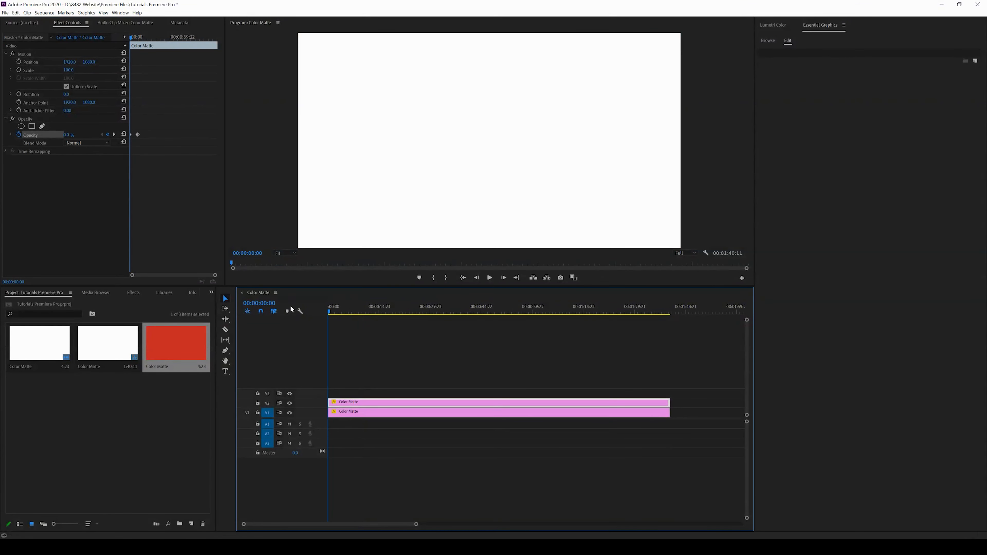
{"action": "left_click", "coordinate": [490, 277]}
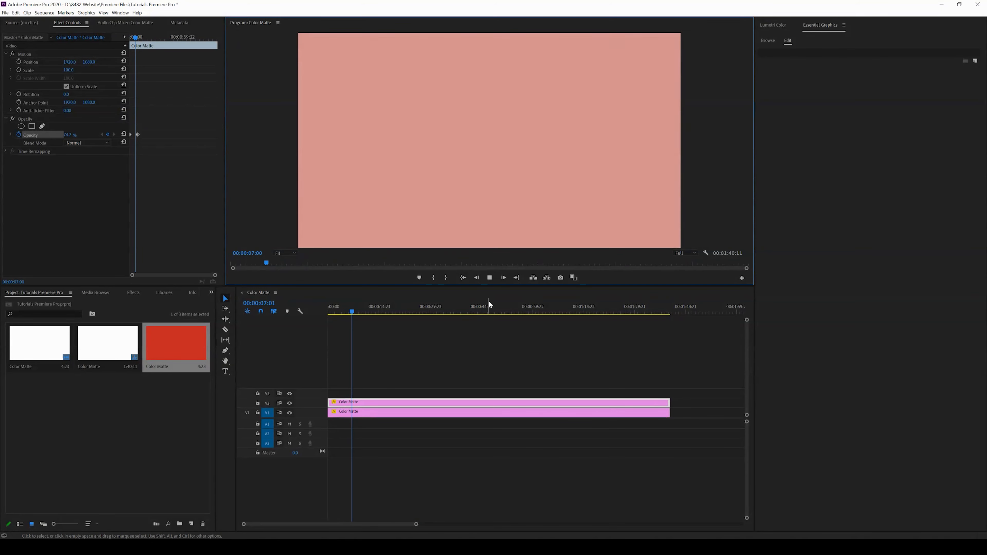
{"action": "left_click", "coordinate": [489, 278]}
- Delete the red matte's Opacity keyframes, reset Opacity to the default, and turn off its animation
{"action": "key", "text": "Delete"}
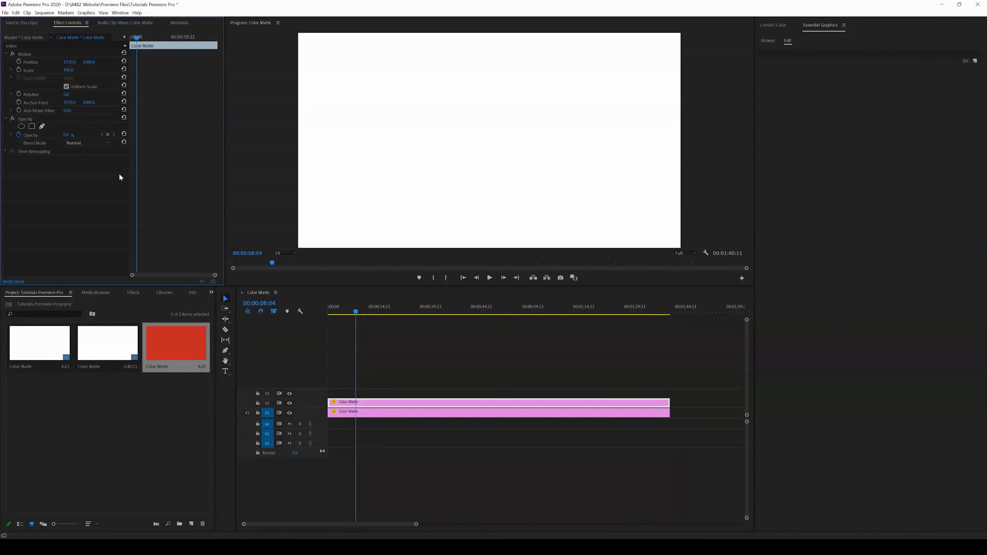
{"action": "left_click", "coordinate": [124, 134]}
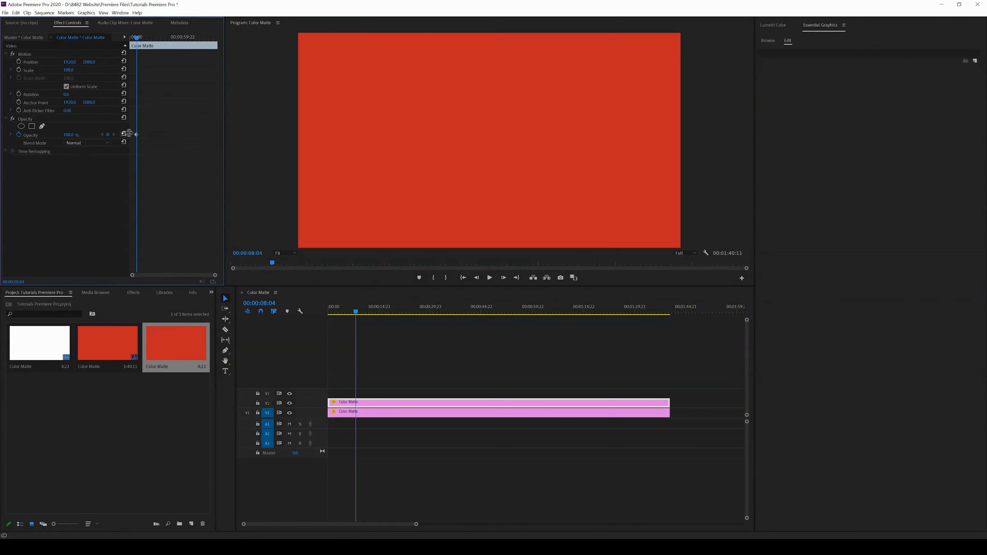
{"action": "left_click", "coordinate": [19, 134]}
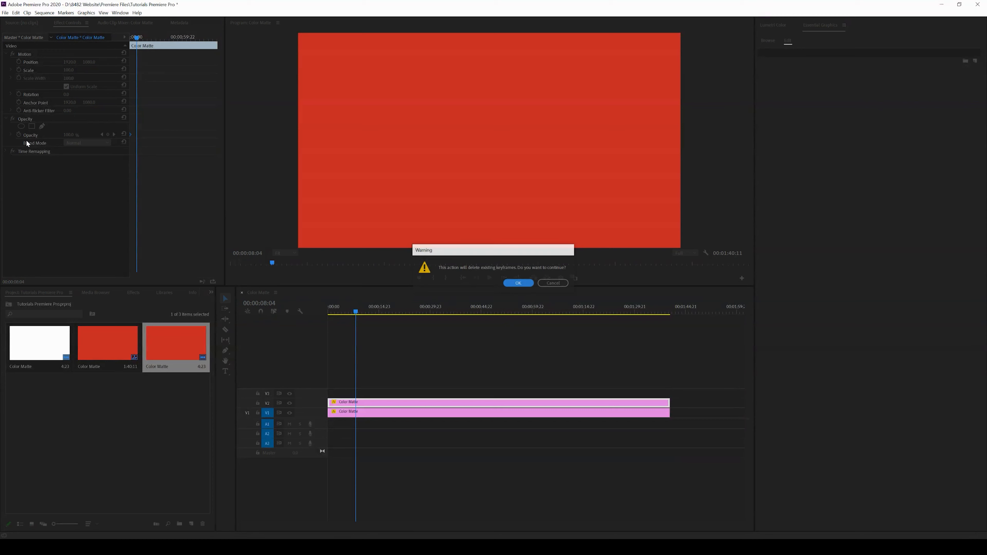
{"action": "left_click", "coordinate": [518, 284]}
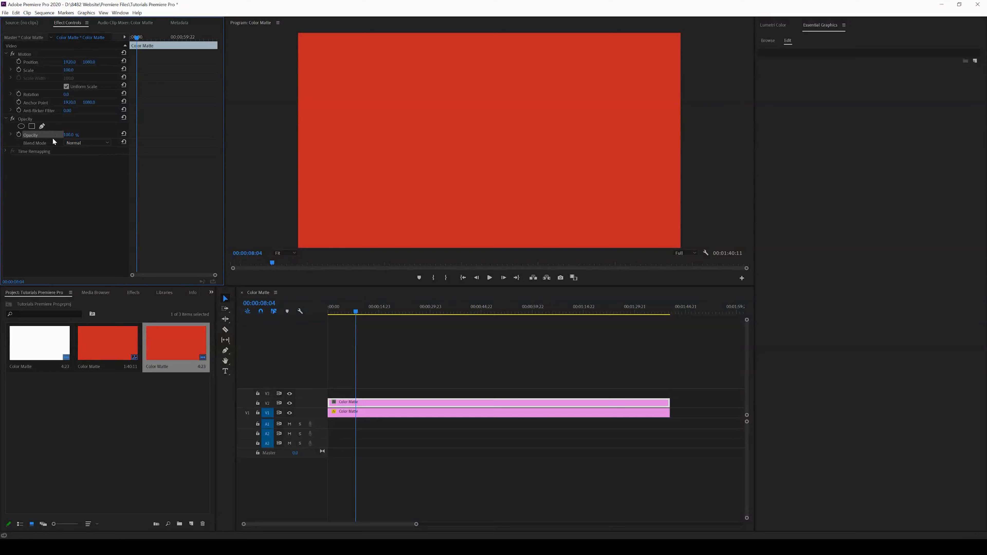
- Try the Screen, Multiply and Linear Burn blend modes on the red matte
{"action": "left_click", "coordinate": [86, 143]}
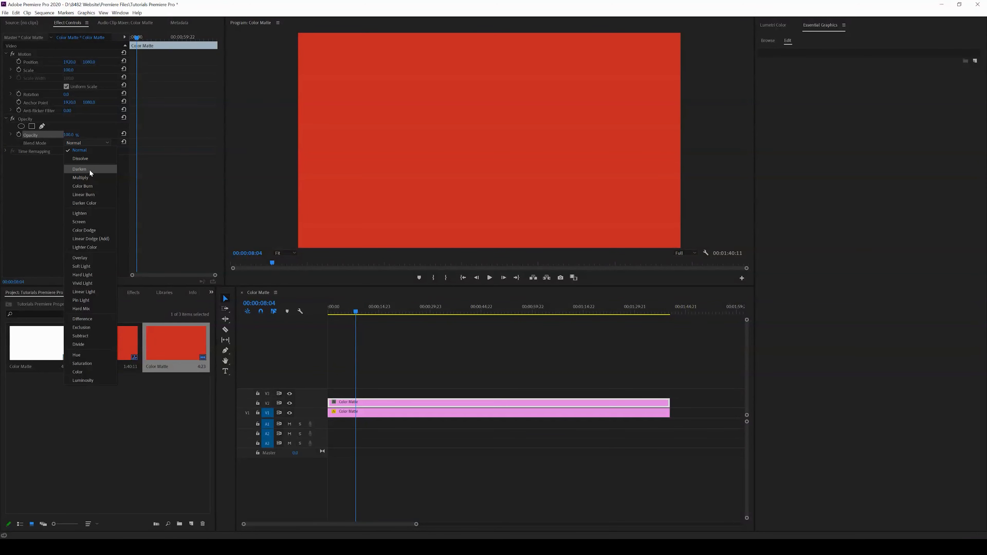
{"action": "left_click", "coordinate": [94, 222]}
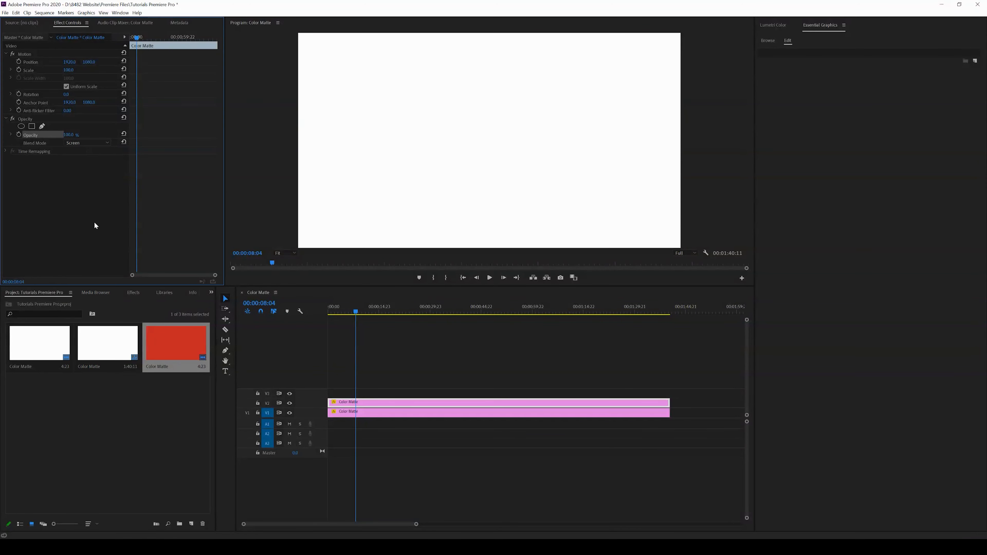
{"action": "left_click", "coordinate": [82, 145]}
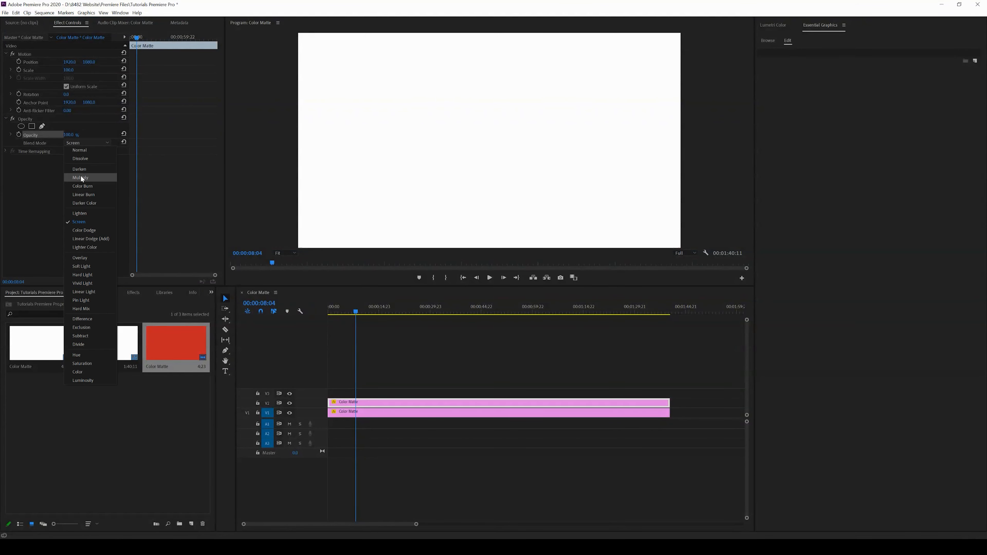
{"action": "left_click", "coordinate": [81, 177]}
{"action": "left_click", "coordinate": [84, 143]}
{"action": "left_click", "coordinate": [88, 194]}
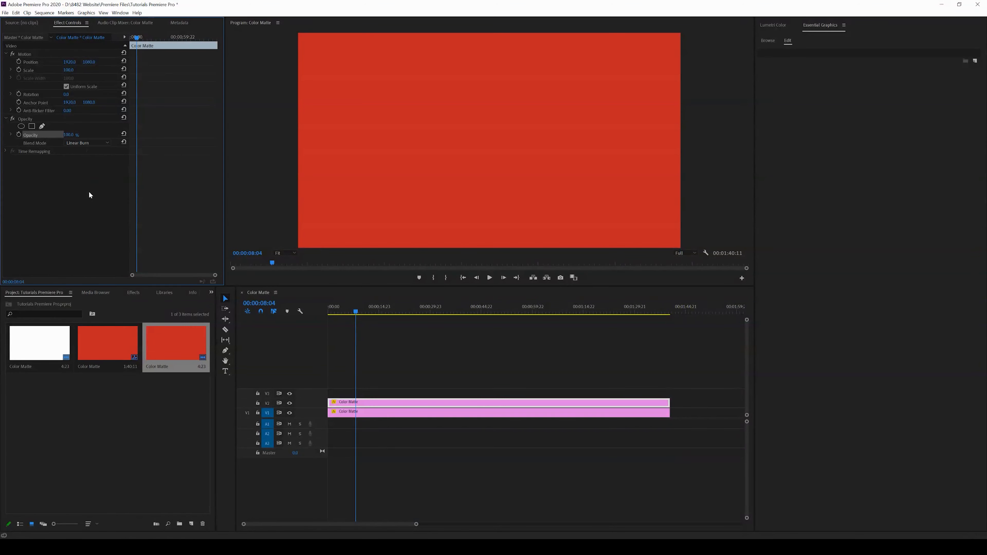
- Try the Overlay, Screen, Soft Light and Subtract blend modes on the red matte
{"action": "left_click", "coordinate": [92, 143]}
{"action": "left_click", "coordinate": [92, 258]}
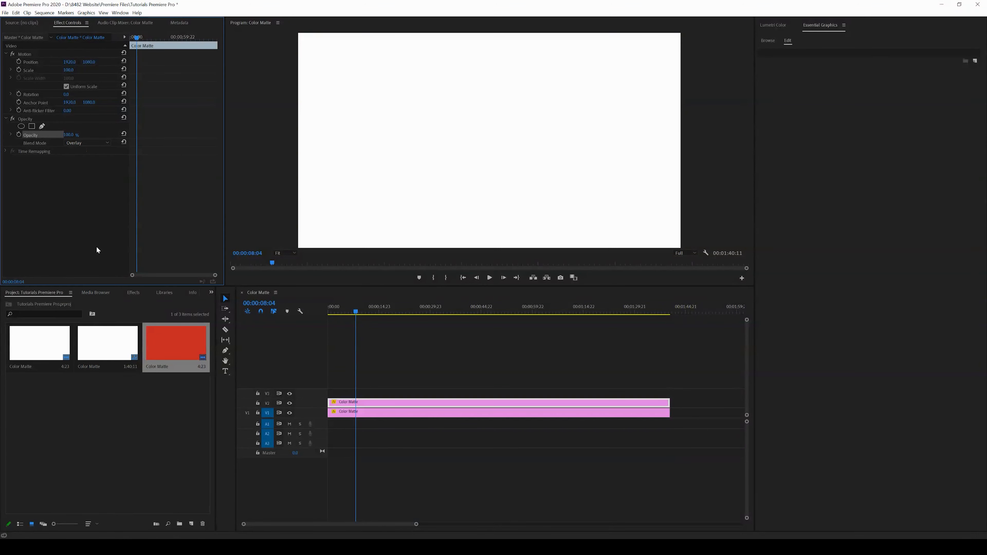
{"action": "left_click", "coordinate": [92, 143]}
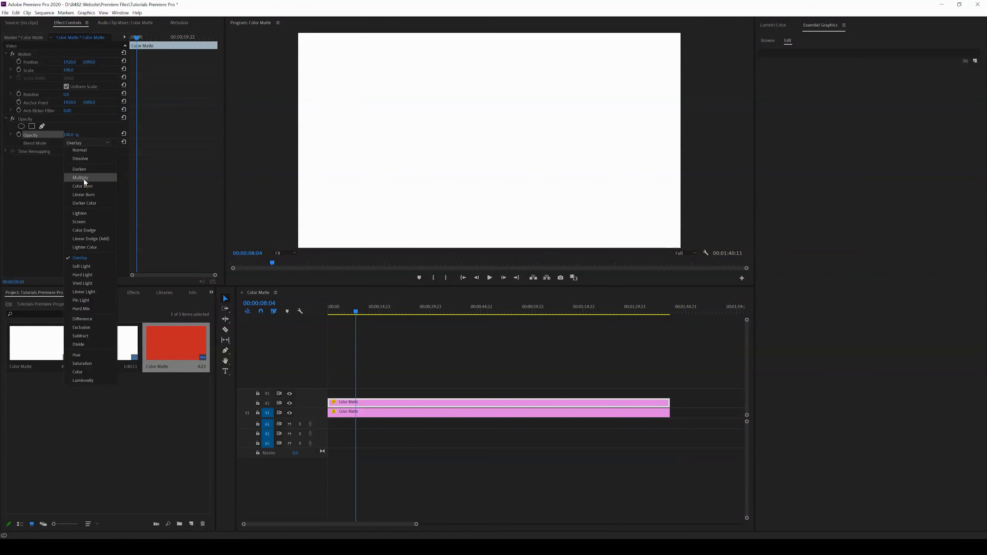
{"action": "left_click", "coordinate": [86, 223]}
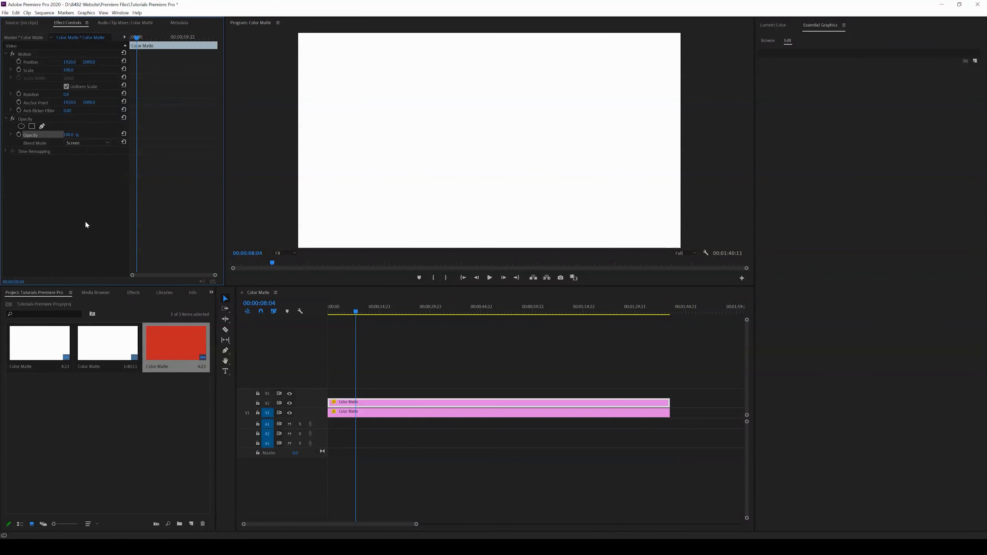
{"action": "left_click", "coordinate": [85, 143]}
{"action": "left_click", "coordinate": [92, 266]}
{"action": "left_click", "coordinate": [98, 335]}
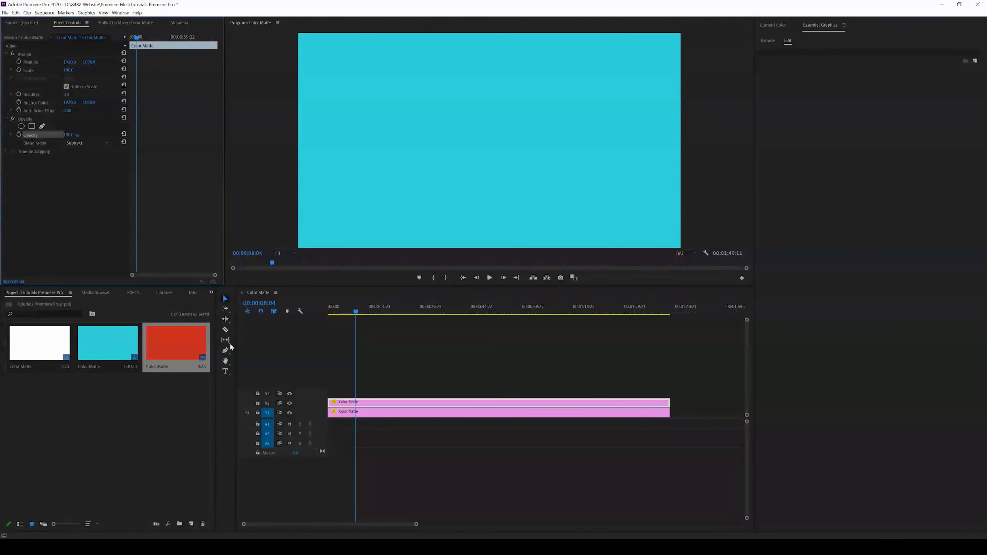
- Scrub the sequence to 00:00:37:07 to review the Subtract blend between the red and white mattes
{"action": "left_click_drag", "start_coordinate": [404, 312], "coordinate": [389, 316]}
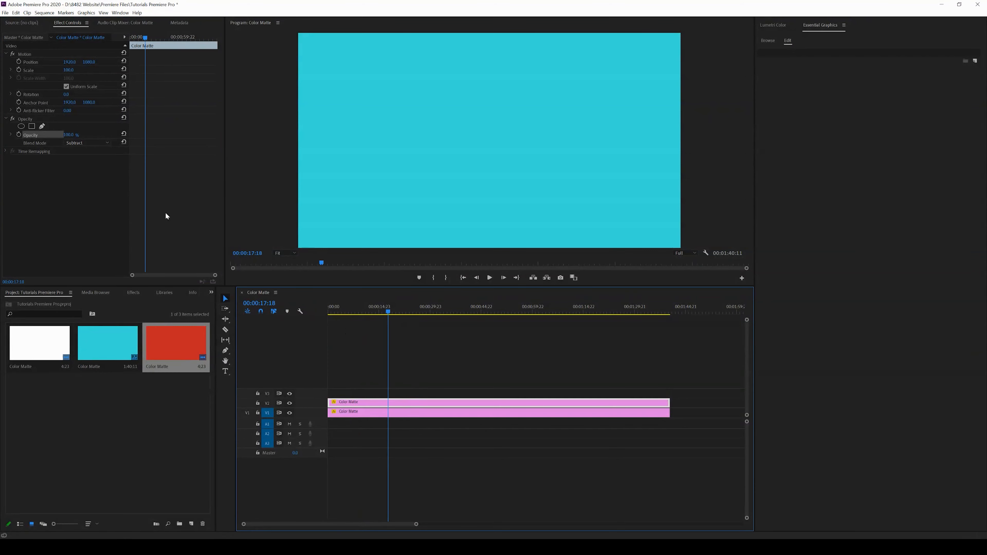
{"action": "left_click", "coordinate": [97, 145]}
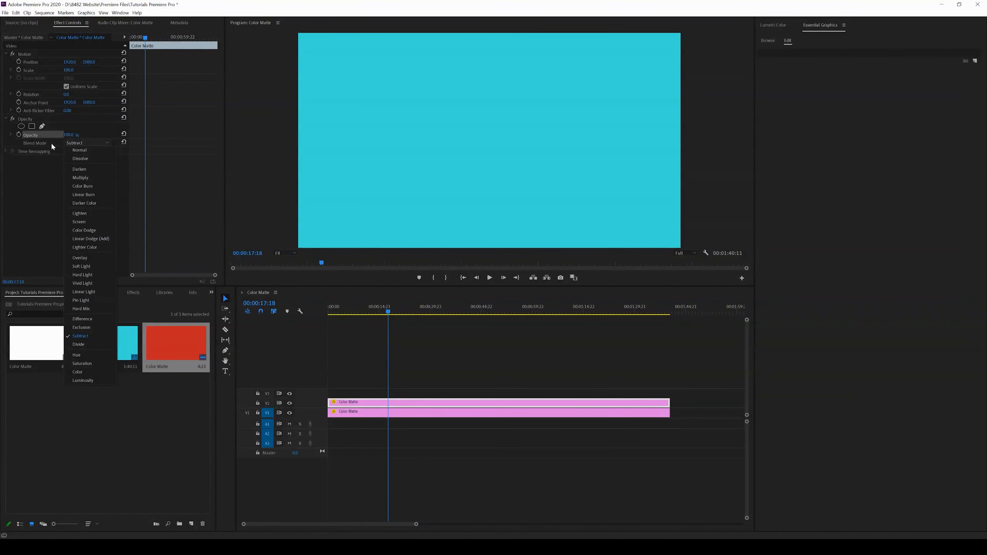
{"action": "left_click", "coordinate": [450, 321]}
{"action": "left_click_drag", "start_coordinate": [460, 311], "coordinate": [455, 314]}
- Set the red matte's blend mode back to Normal and scrub the playhead to 00:00:47:14
{"action": "left_click", "coordinate": [97, 144]}
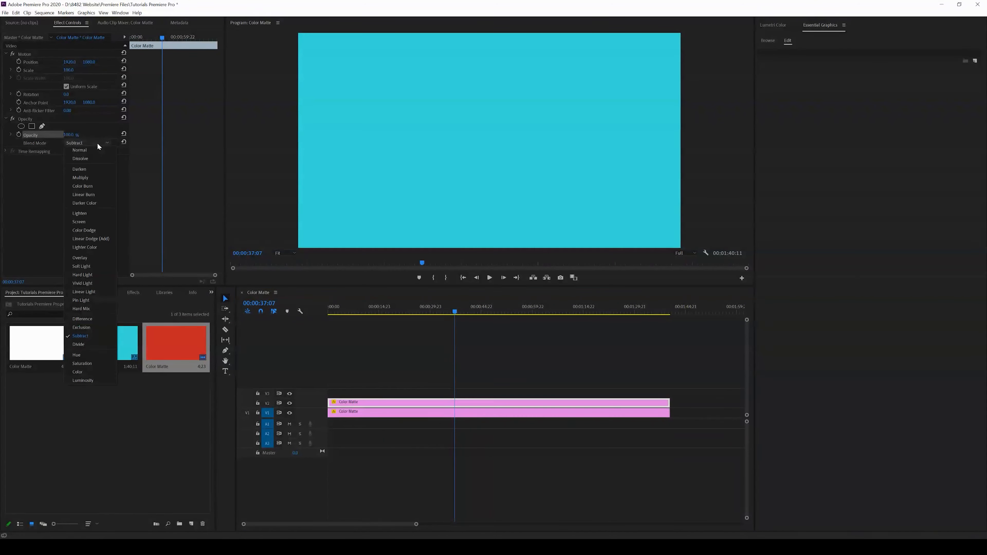
{"action": "left_click", "coordinate": [83, 149]}
{"action": "left_click_drag", "start_coordinate": [445, 311], "coordinate": [454, 312]}
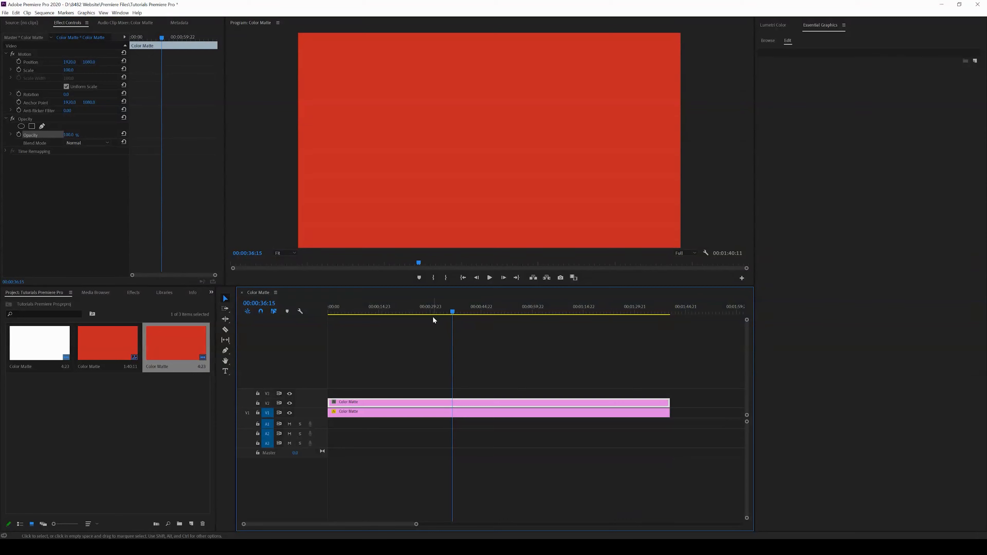
{"action": "left_click_drag", "start_coordinate": [454, 312], "coordinate": [491, 313]}
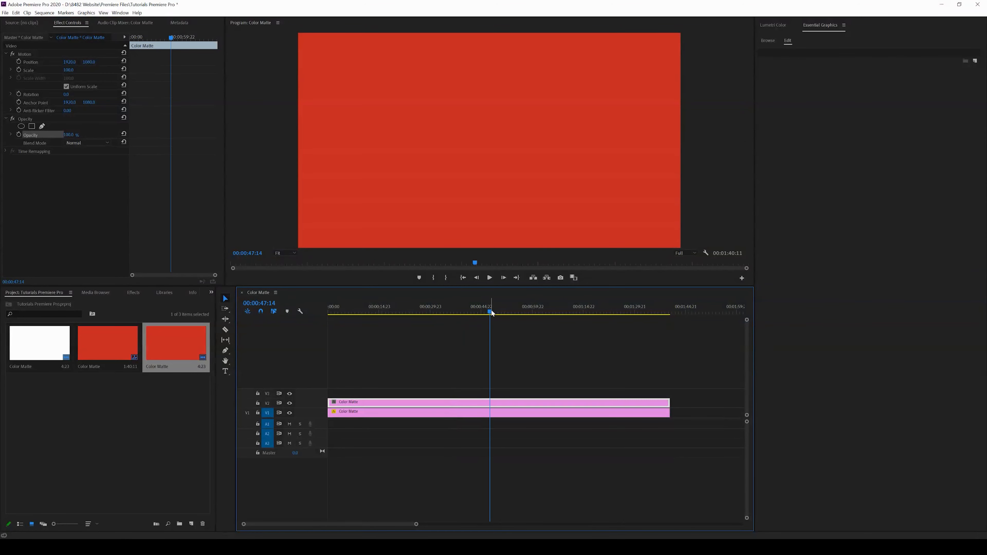